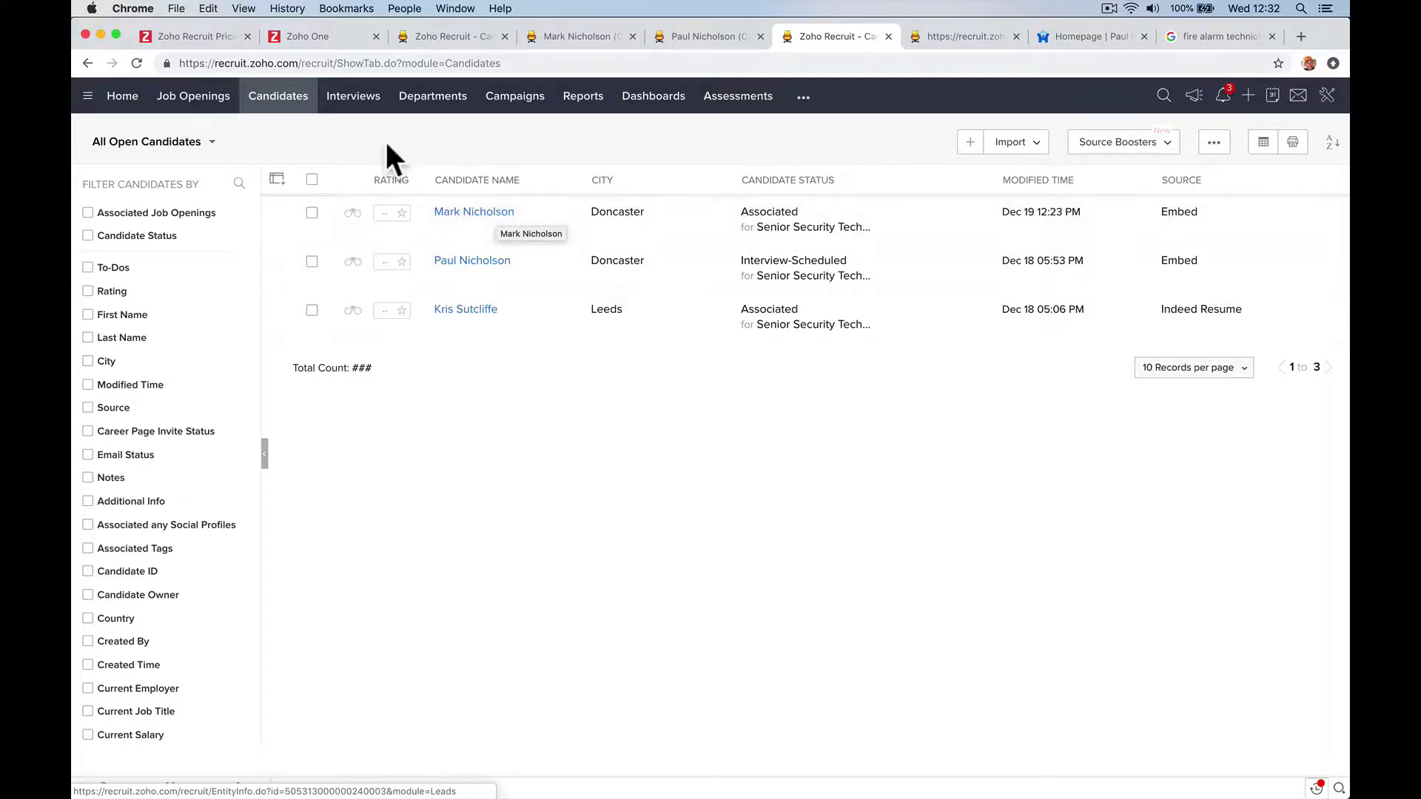
Open the Fire Alarm Technician posting from the Job Openings list
{"action": "left_click", "coordinate": [214, 108]}
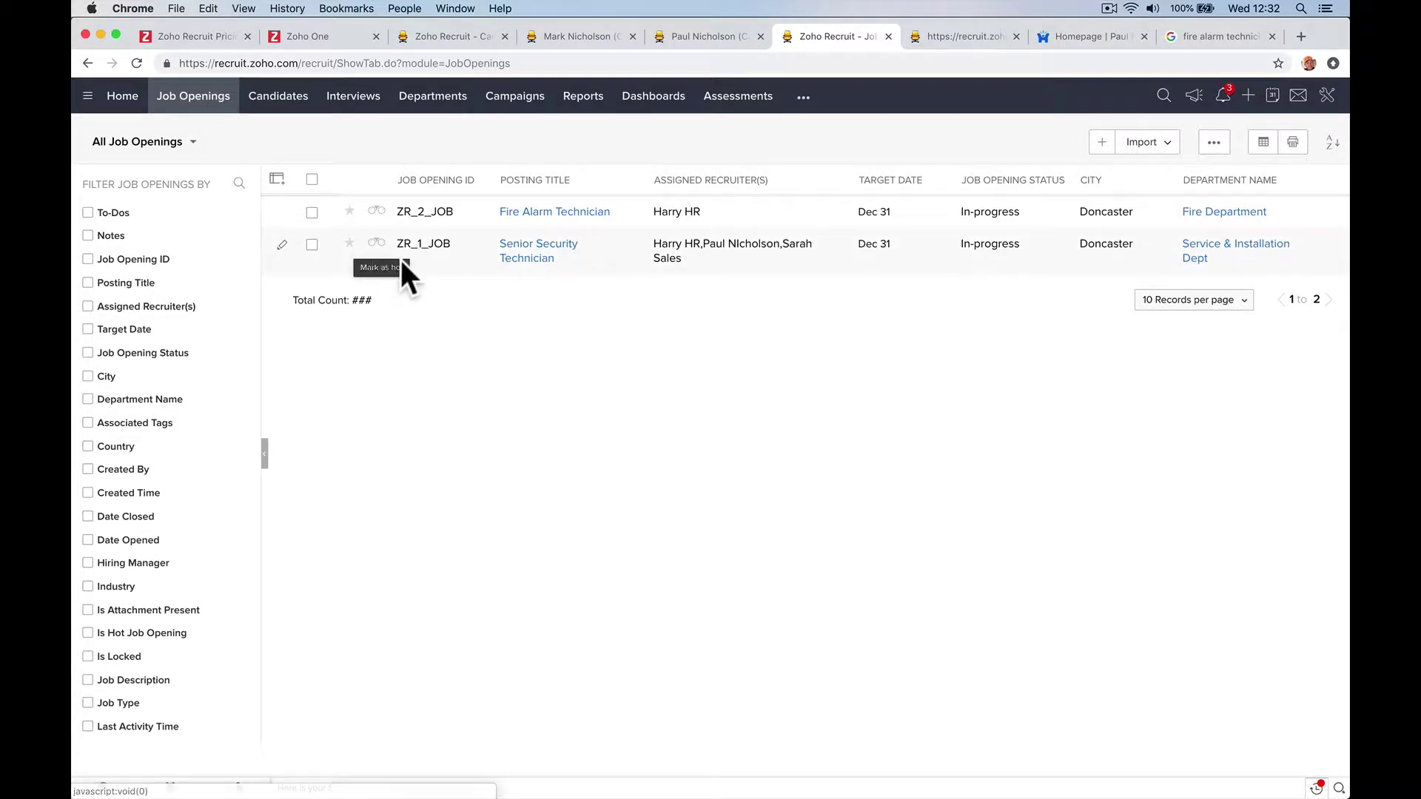
{"action": "left_click", "coordinate": [540, 215]}
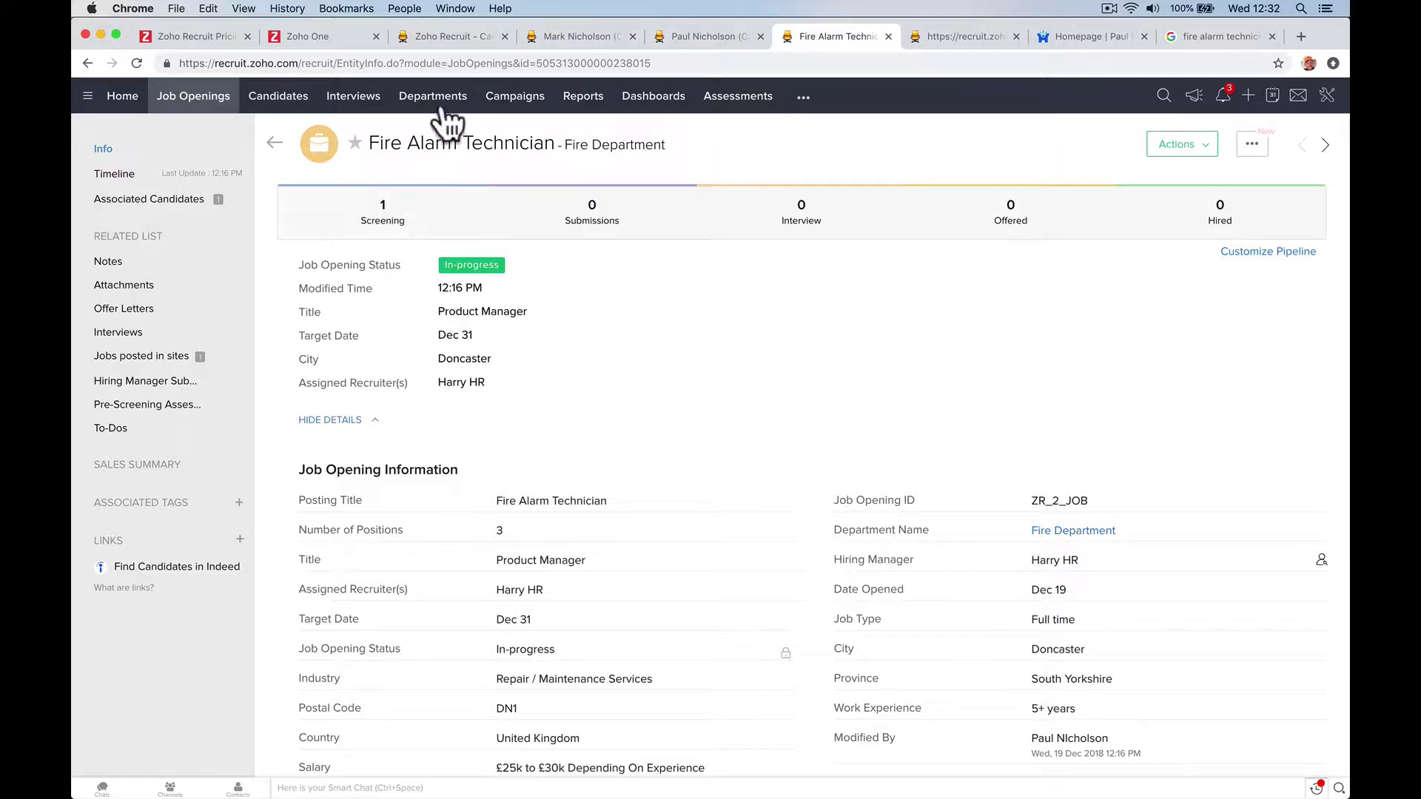
Open the associated candidate's record from Associated Candidates and bring up the Associate LinkedIn Profile dialog
{"action": "left_click", "coordinate": [180, 204]}
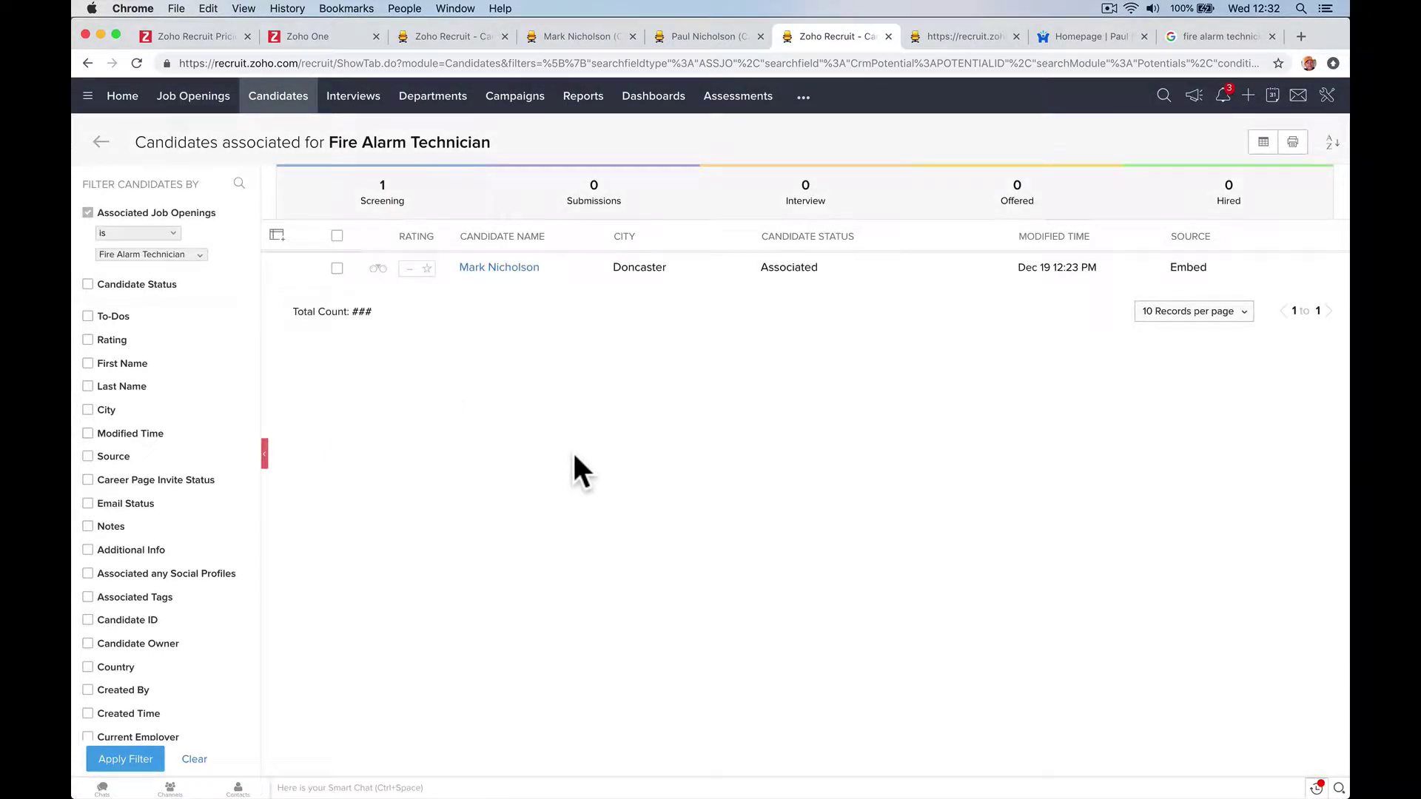
{"action": "left_click", "coordinate": [498, 268]}
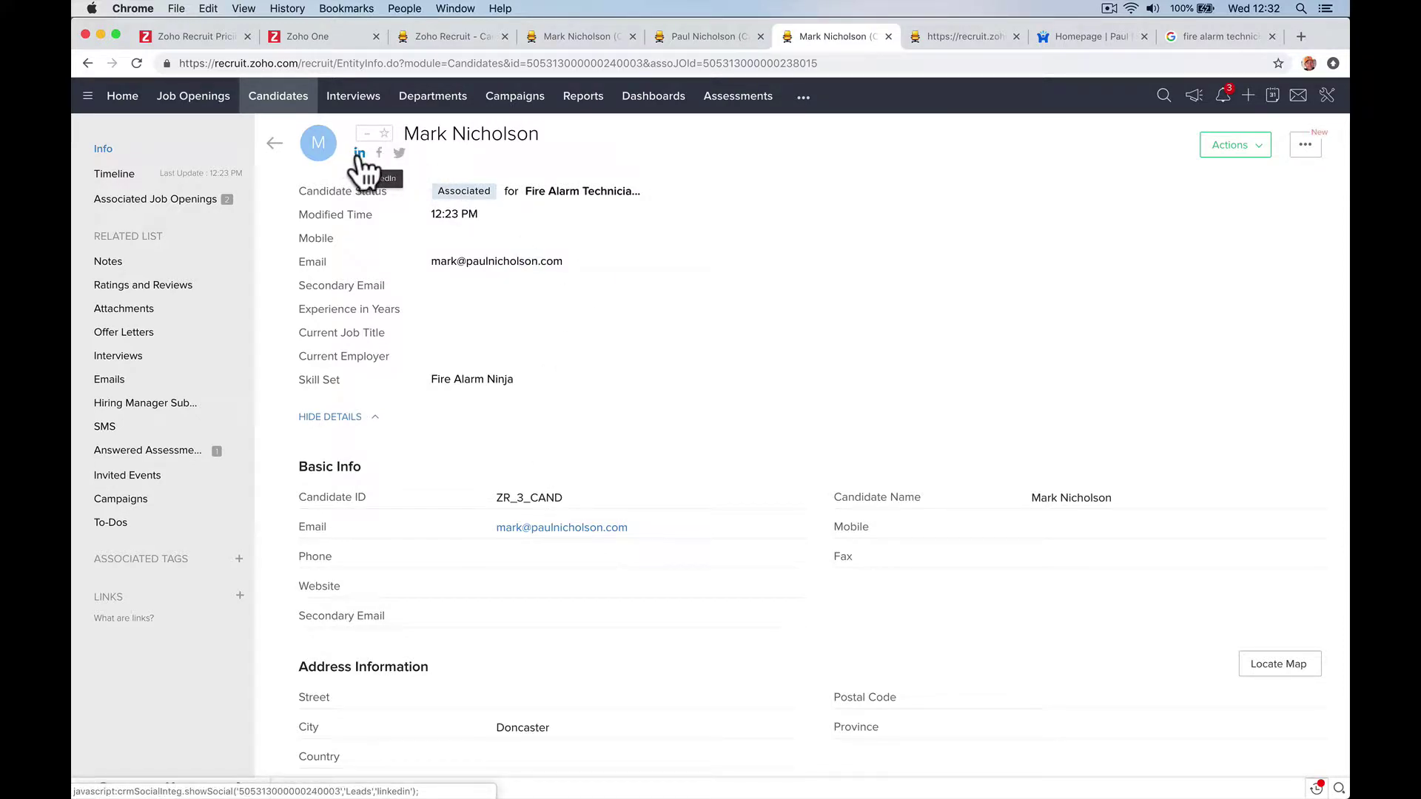
{"action": "left_click", "coordinate": [359, 153]}
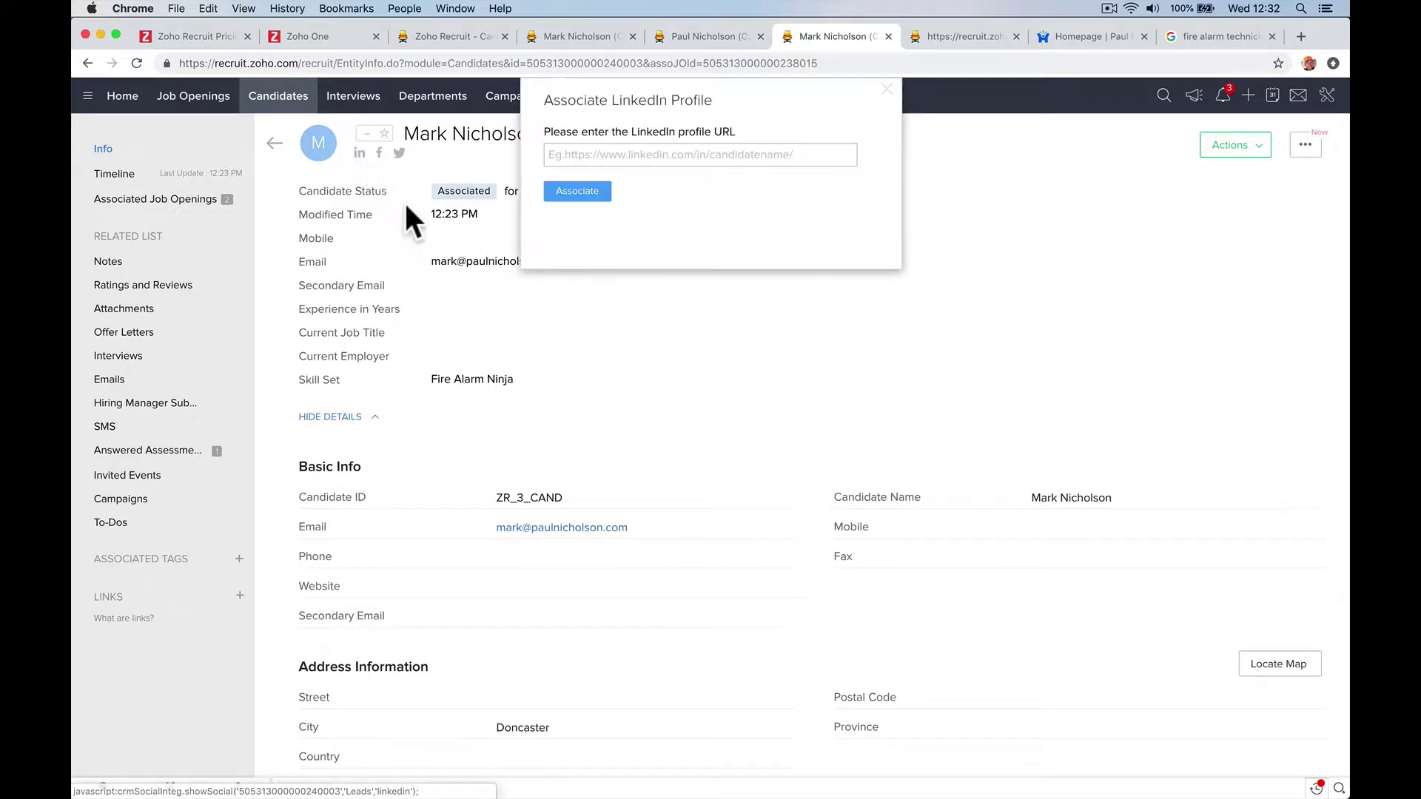
Load linkedin.com, open your own profile page, and select its full URL
{"action": "left_click", "coordinate": [1183, 36]}
{"action": "left_click", "coordinate": [1151, 62]}
{"action": "type", "text": "linke"}
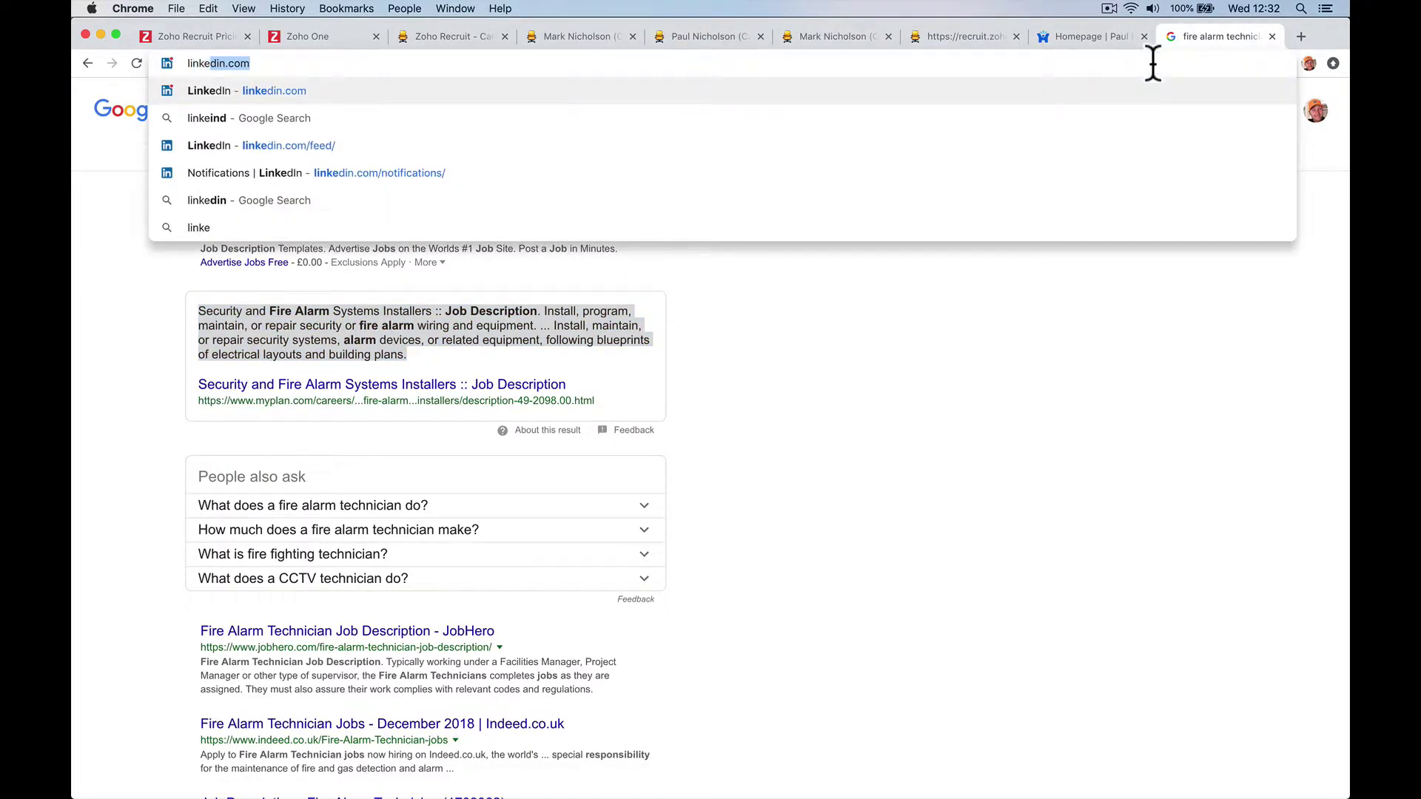
{"action": "type", "text": "din.com"}
{"action": "key", "text": "Return"}
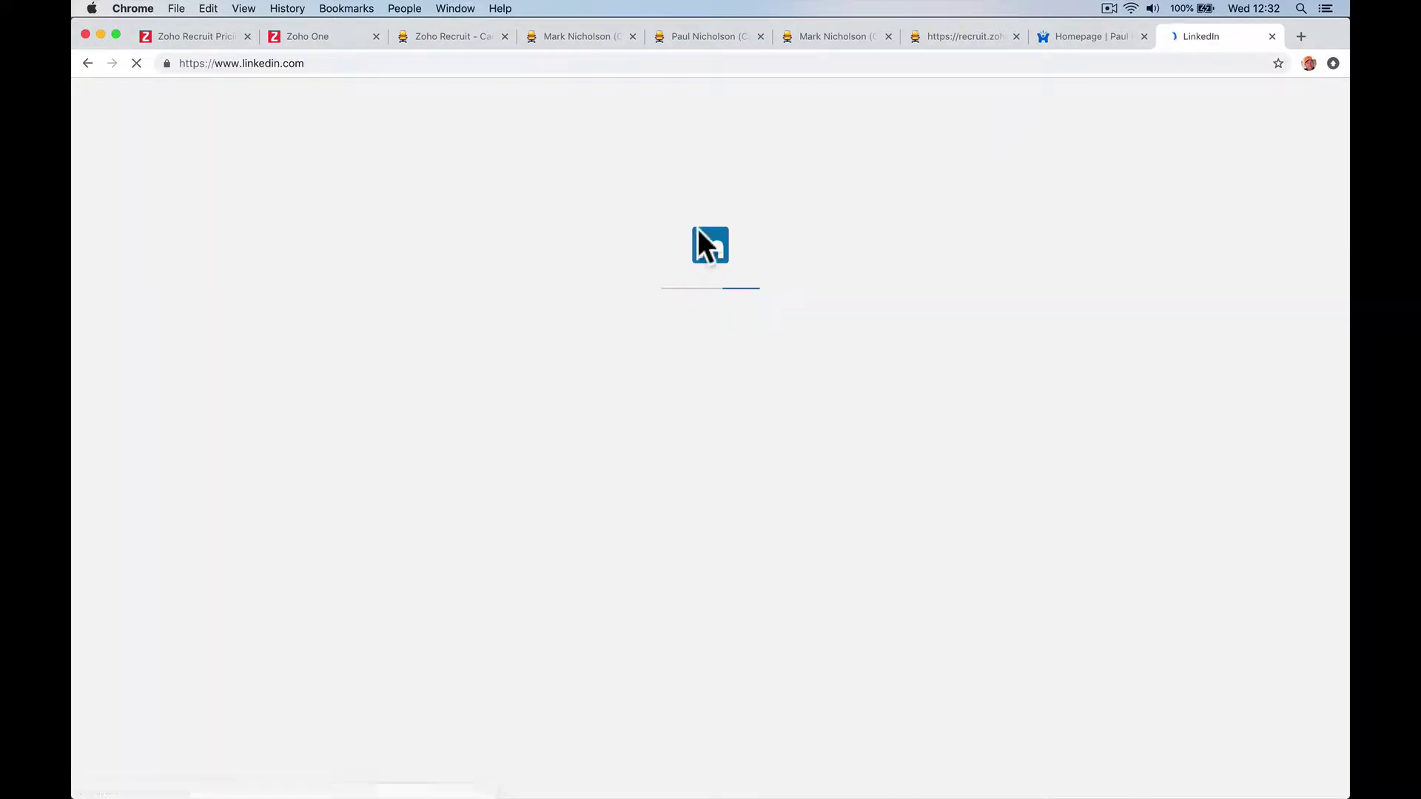
{"action": "left_click", "coordinate": [350, 249]}
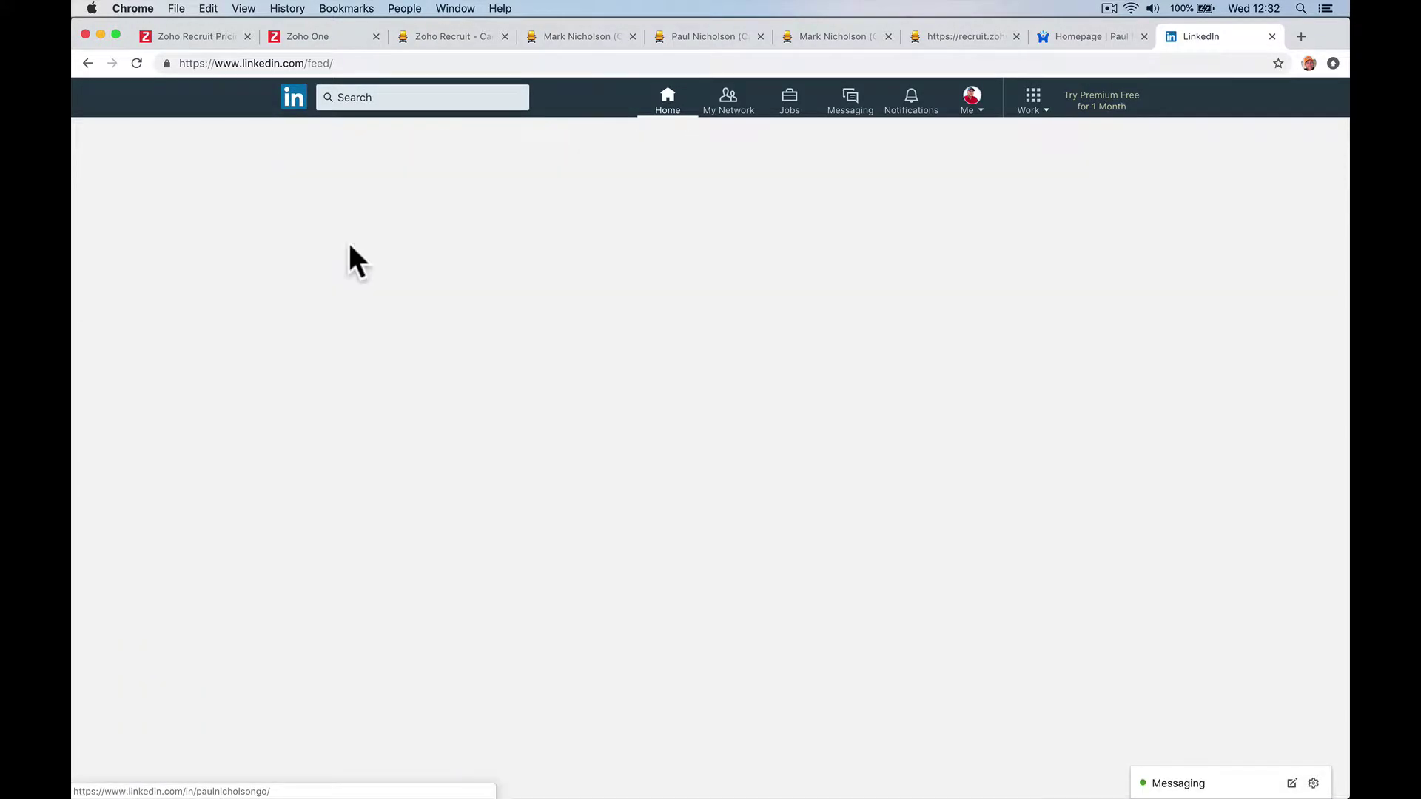
{"action": "left_click", "coordinate": [370, 63]}
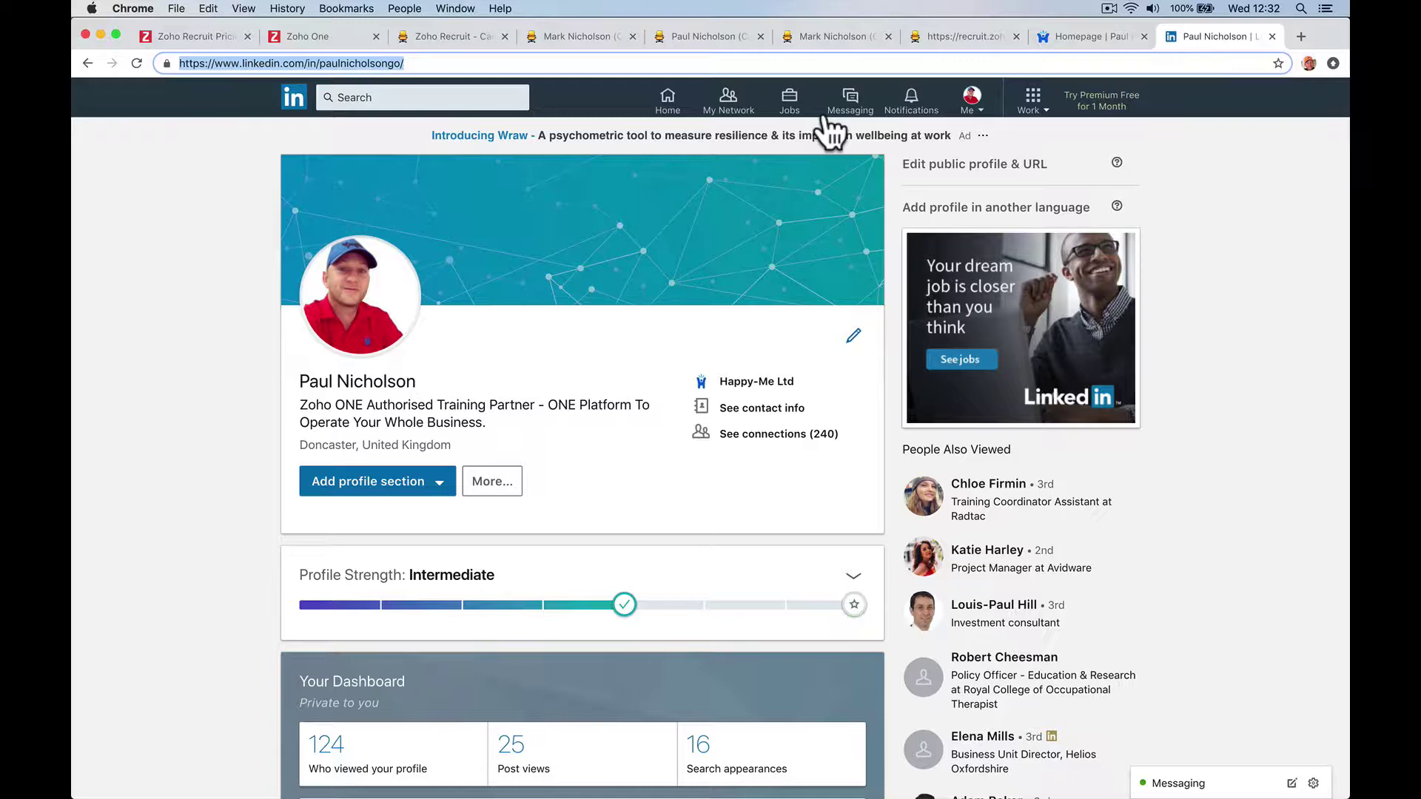
{"action": "left_click", "coordinate": [953, 36]}
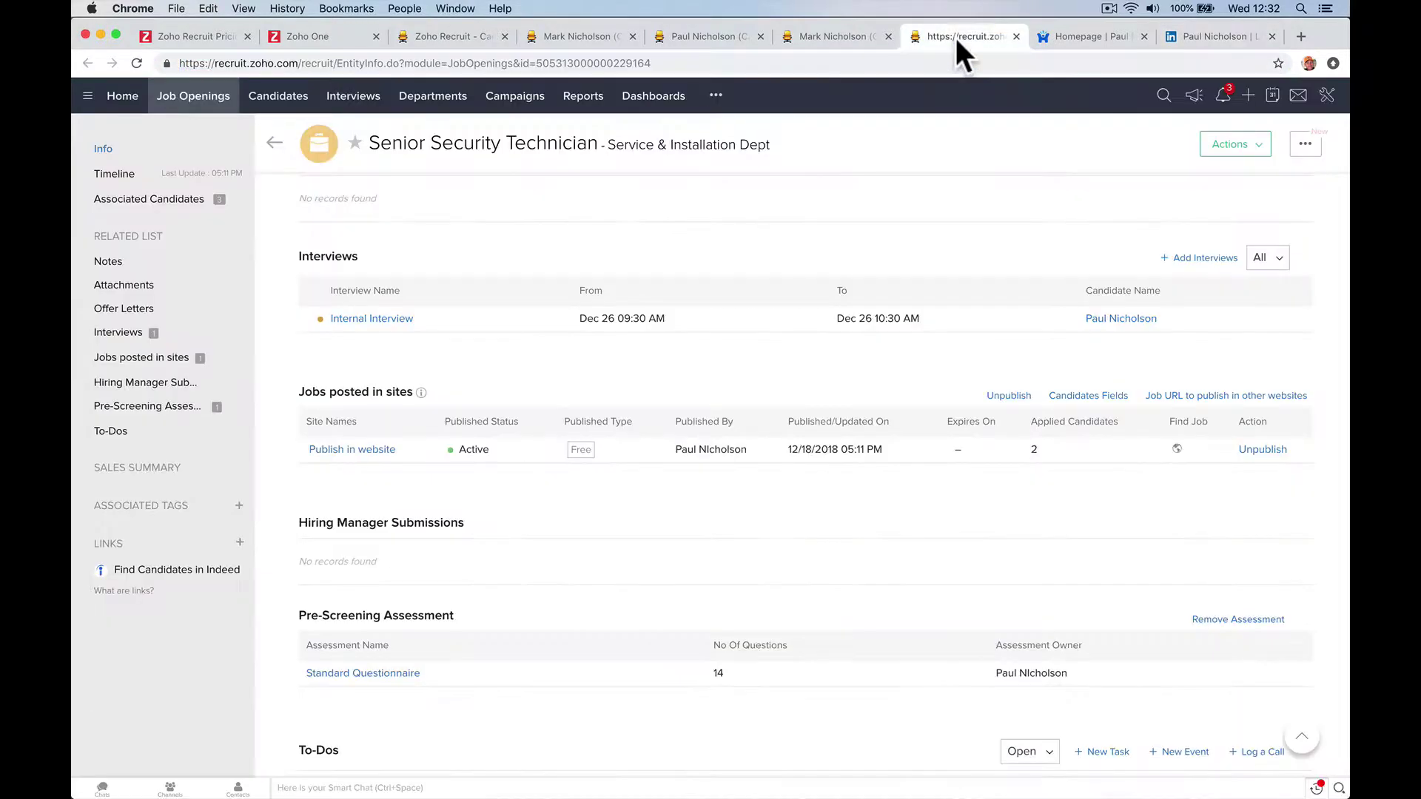
Paste the LinkedIn profile URL into the candidate's Associate LinkedIn Profile field and associate it
{"action": "left_click", "coordinate": [1016, 36]}
{"action": "left_click", "coordinate": [856, 35]}
{"action": "left_click", "coordinate": [711, 154]}
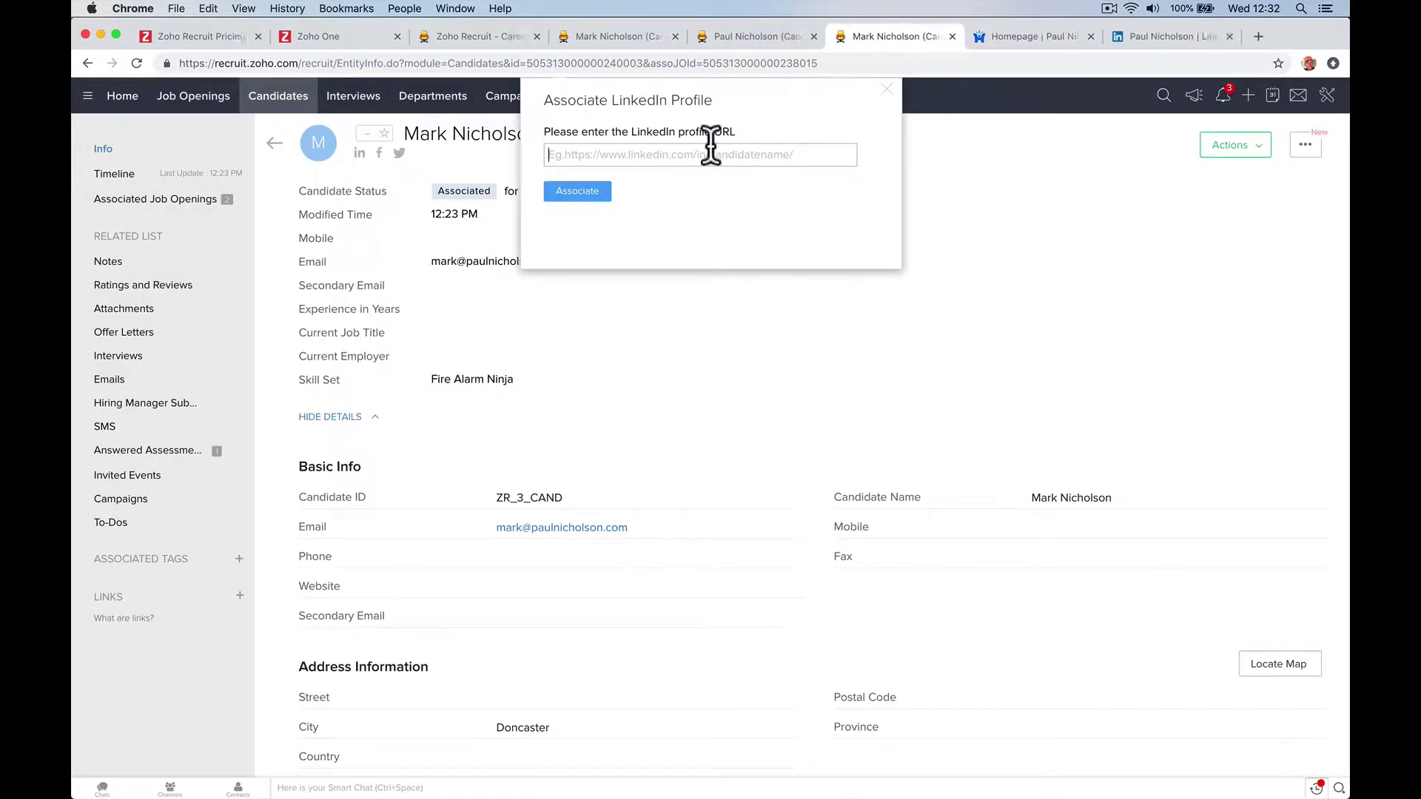
{"action": "key", "text": "cmd+v"}
{"action": "left_click", "coordinate": [580, 191]}
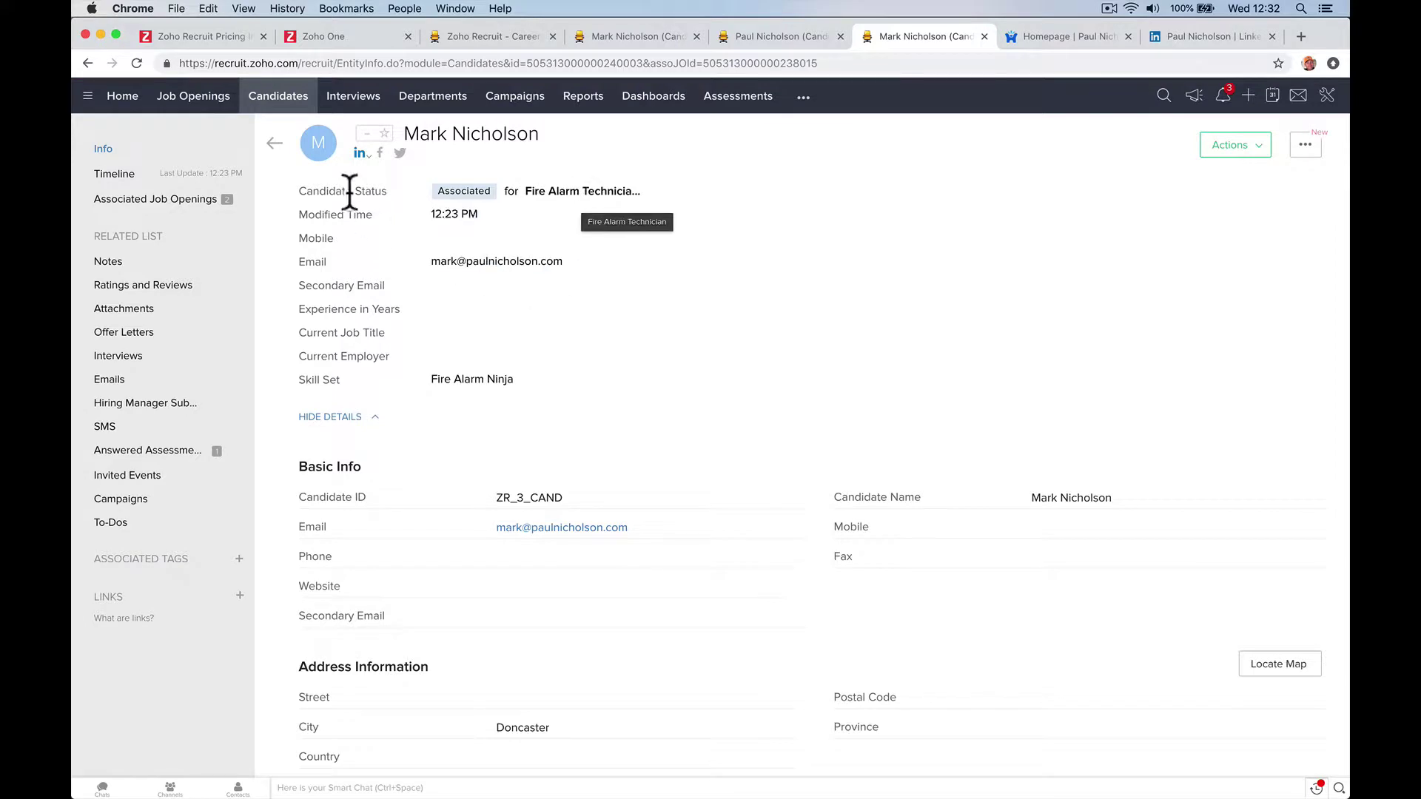
Verify the linked LinkedIn profile, then try the Twitter lookup and dismiss it
{"action": "left_click", "coordinate": [359, 153]}
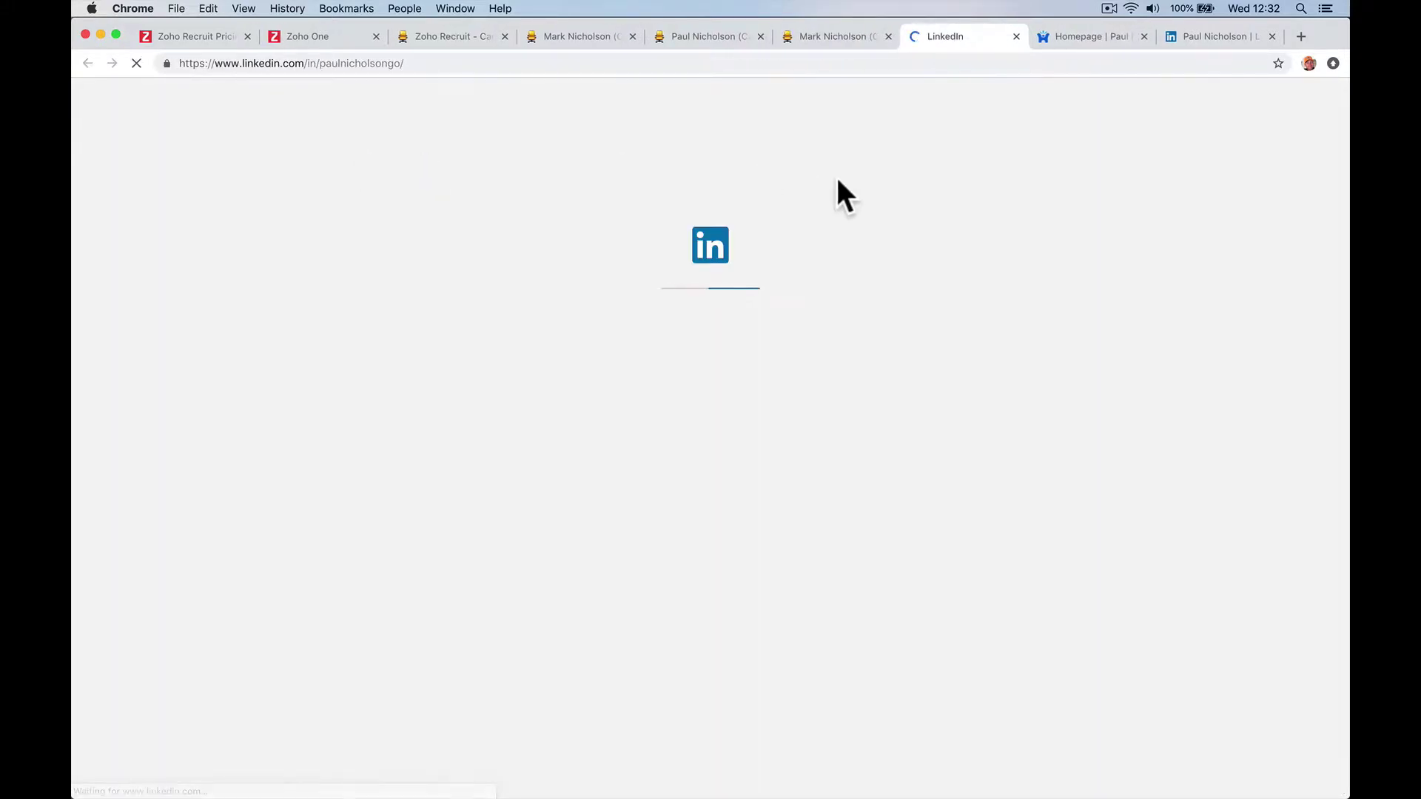
{"action": "left_click", "coordinate": [1015, 36]}
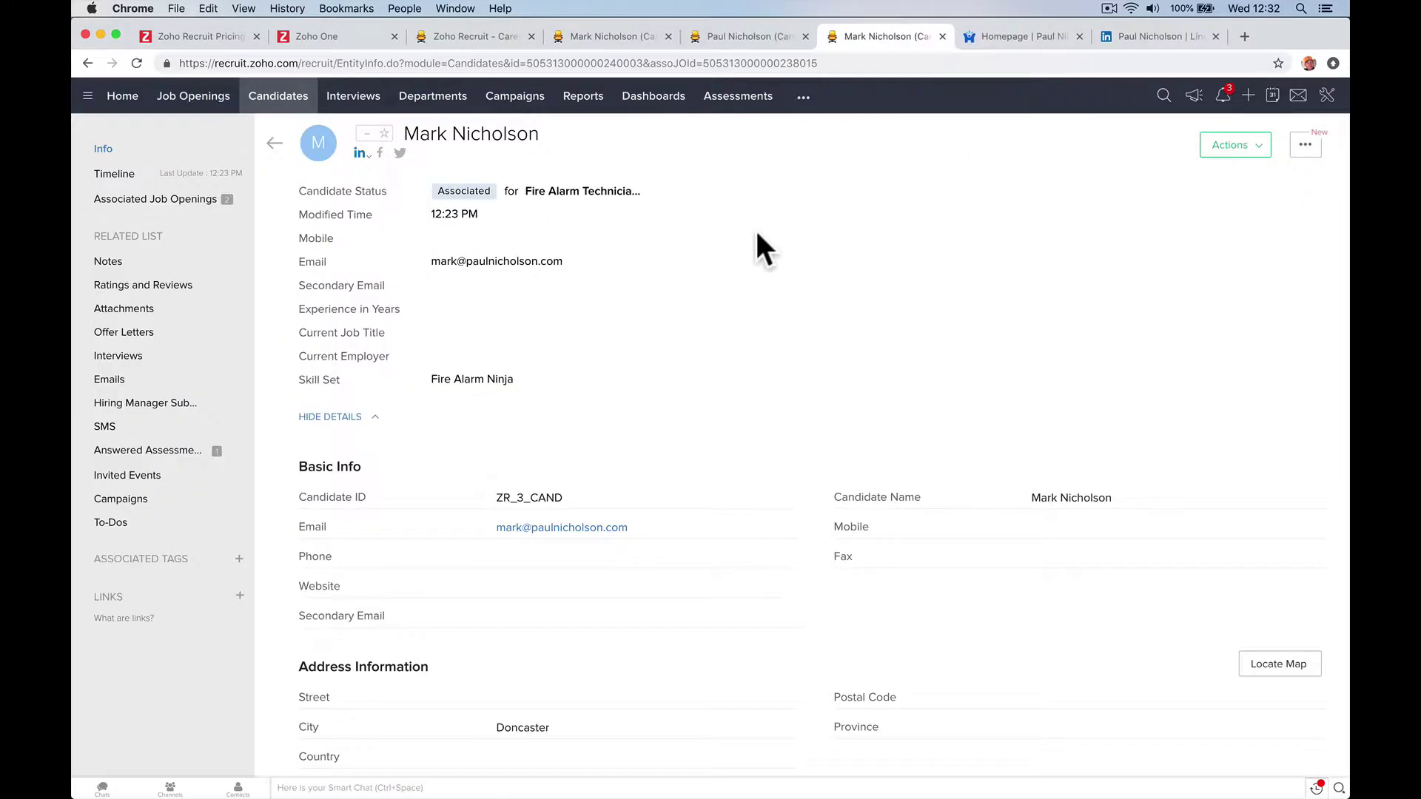
{"action": "left_click", "coordinate": [399, 153]}
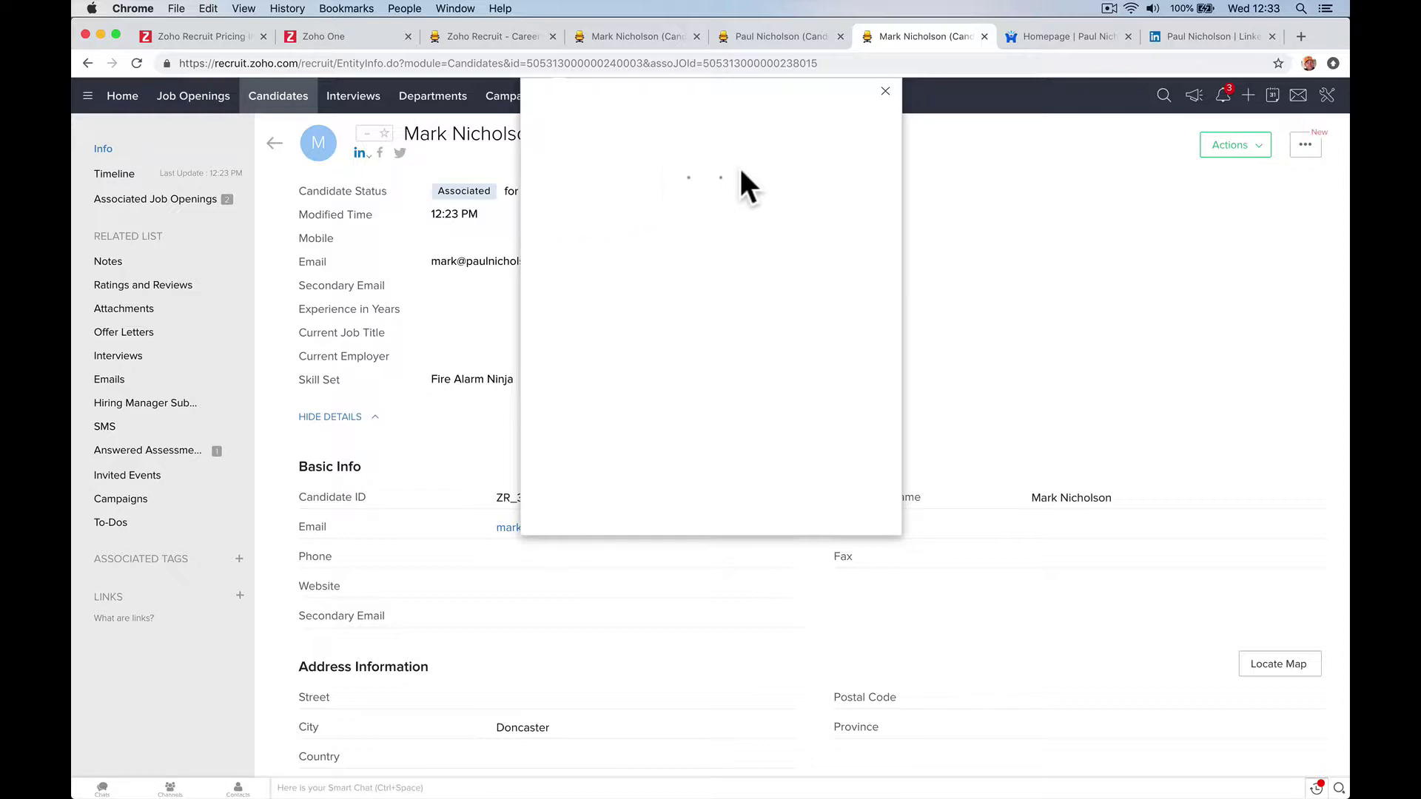
{"action": "left_click", "coordinate": [884, 91]}
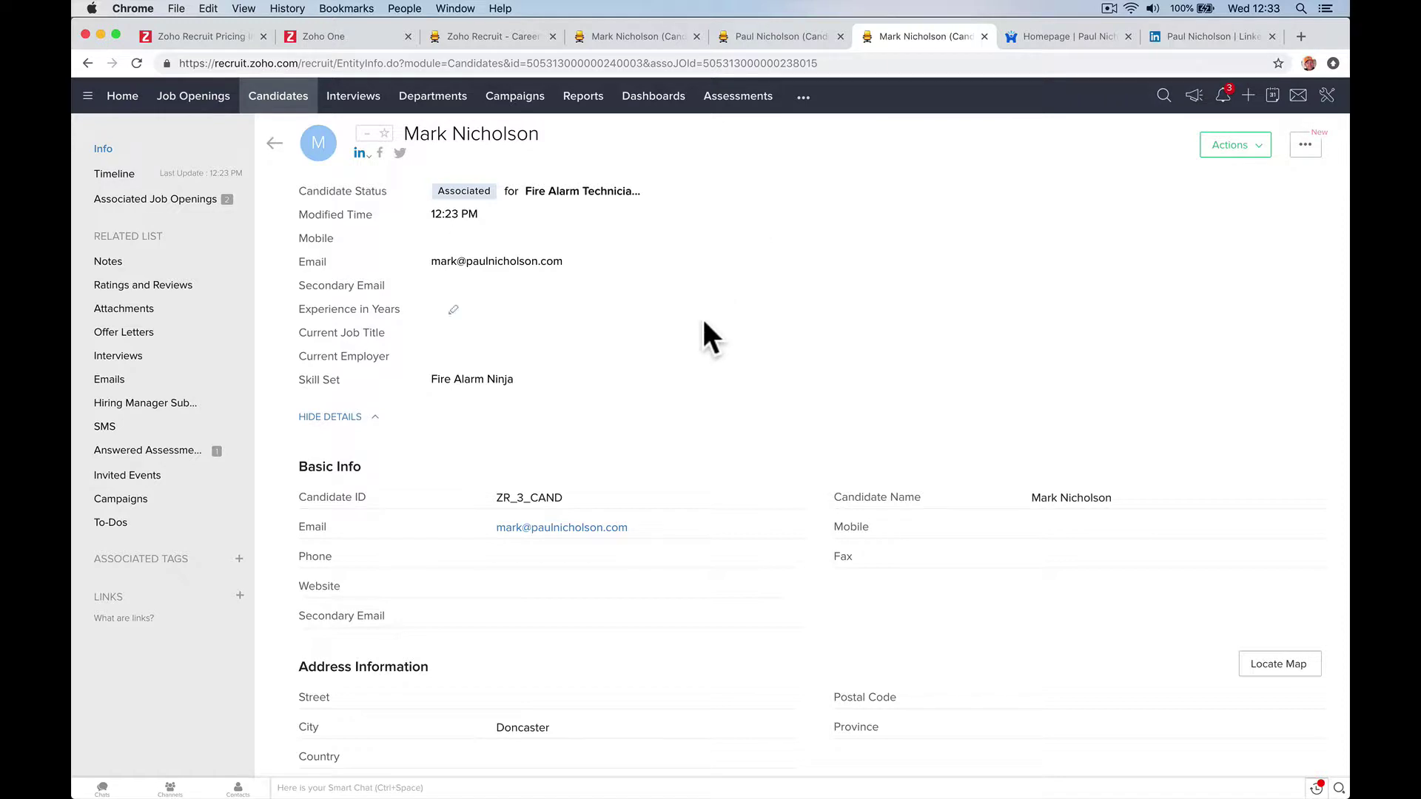
Scroll the candidate's record to locate the Notes section
{"action": "scroll", "coordinate": [708, 343], "scroll_direction": "down", "scroll_amount": 5}
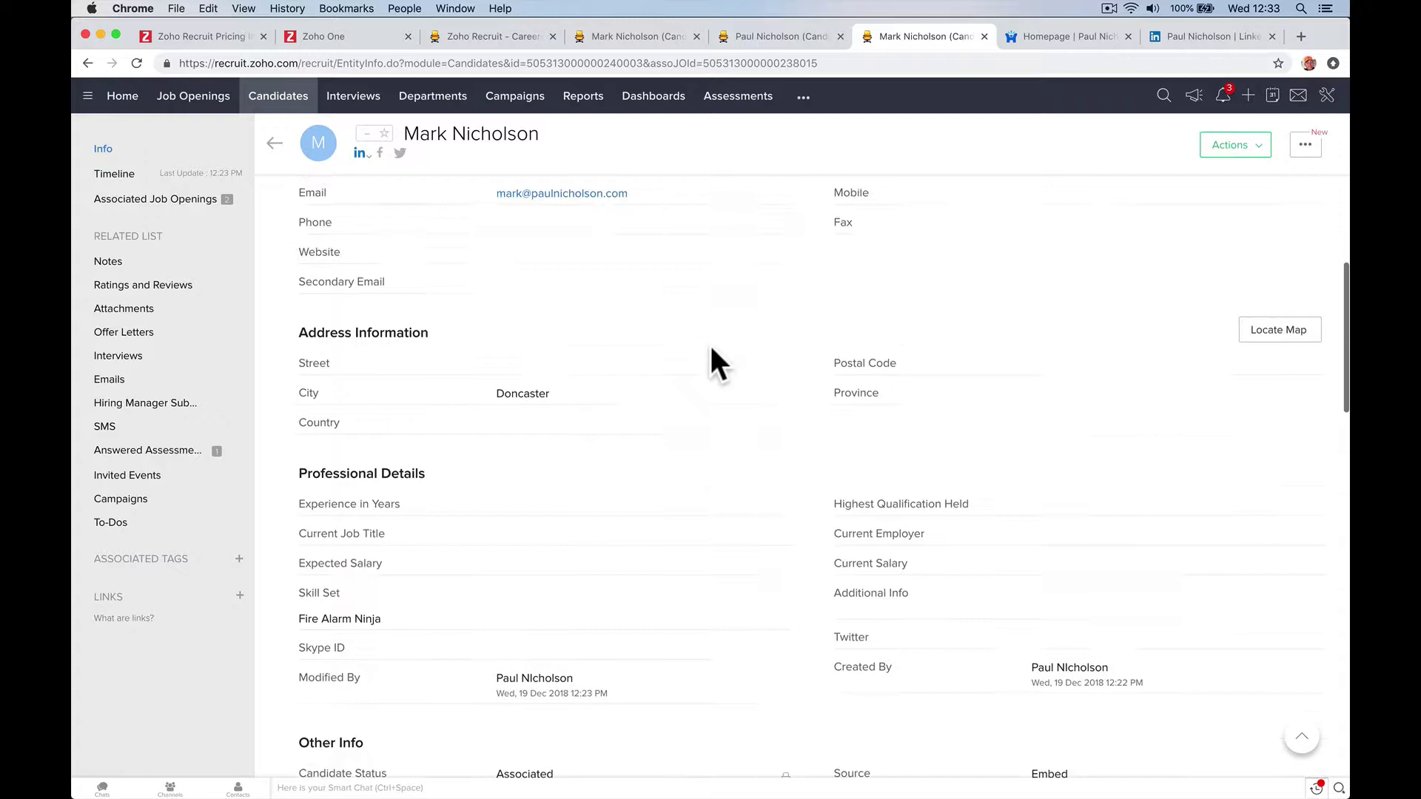
{"action": "scroll", "coordinate": [709, 339], "scroll_direction": "up", "scroll_amount": 1}
{"action": "scroll", "coordinate": [676, 362], "scroll_direction": "down", "scroll_amount": 5}
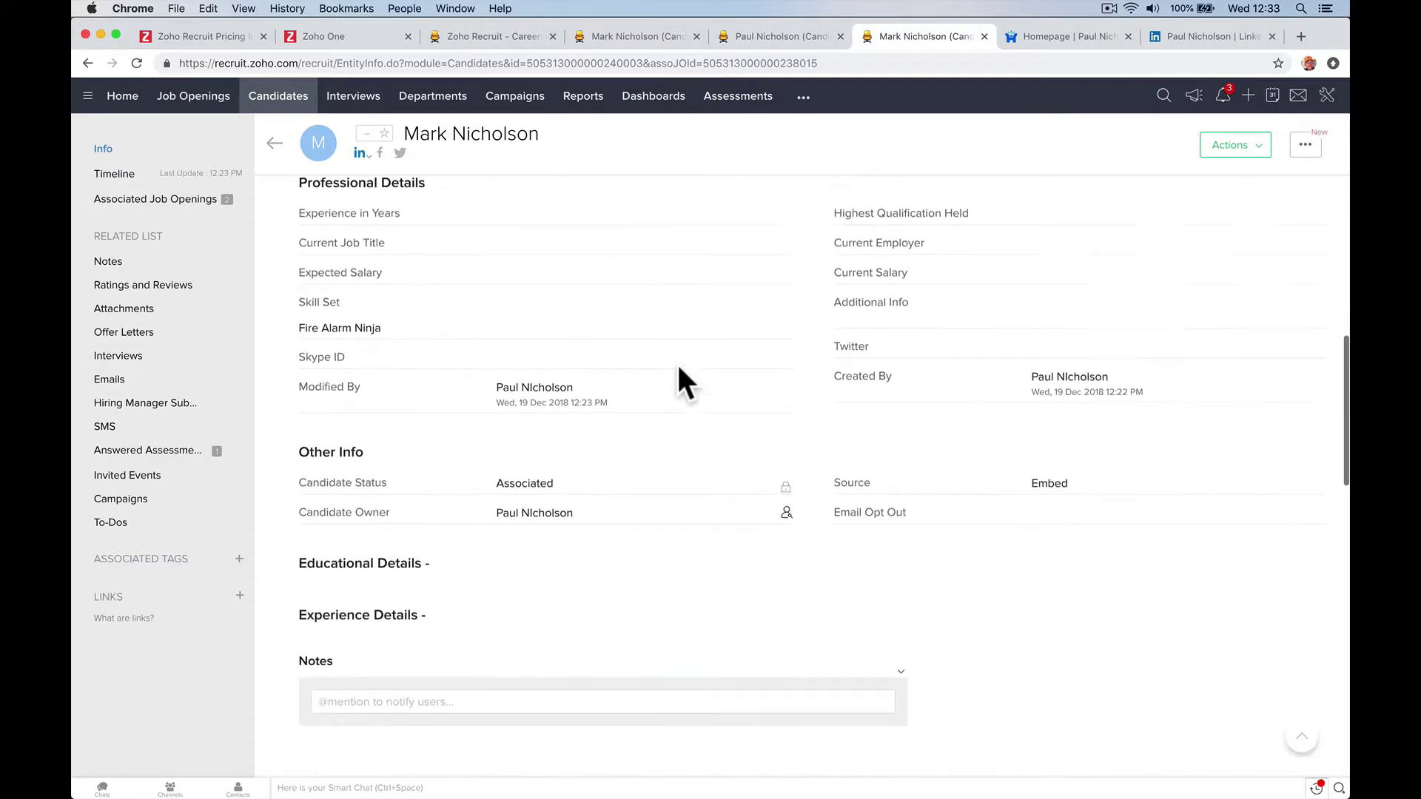
{"action": "scroll", "coordinate": [677, 362], "scroll_direction": "down", "scroll_amount": 1}
{"action": "scroll", "coordinate": [641, 292], "scroll_direction": "up", "scroll_amount": 2}
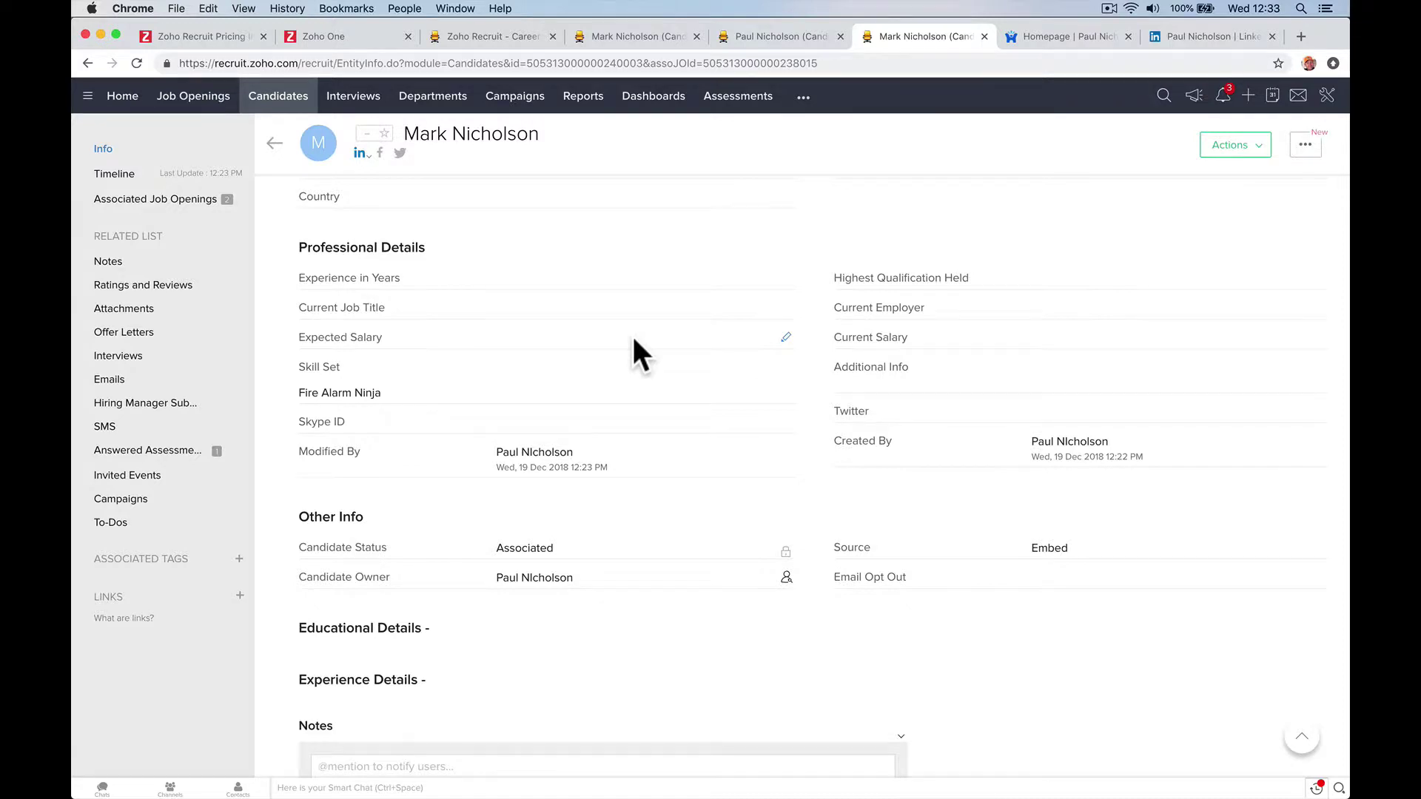
{"action": "scroll", "coordinate": [633, 339], "scroll_direction": "up", "scroll_amount": 10}
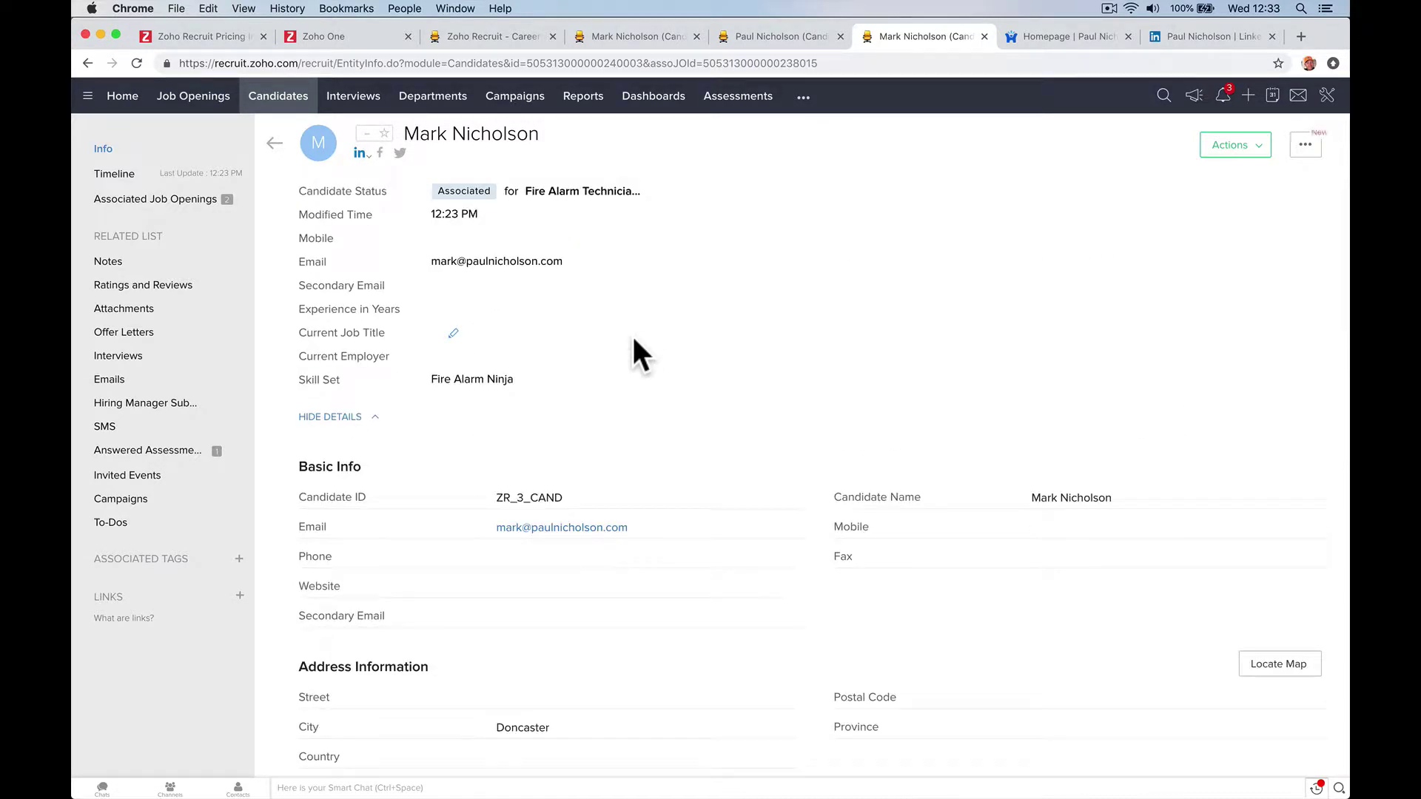
{"action": "scroll", "coordinate": [634, 339], "scroll_direction": "down", "scroll_amount": 10}
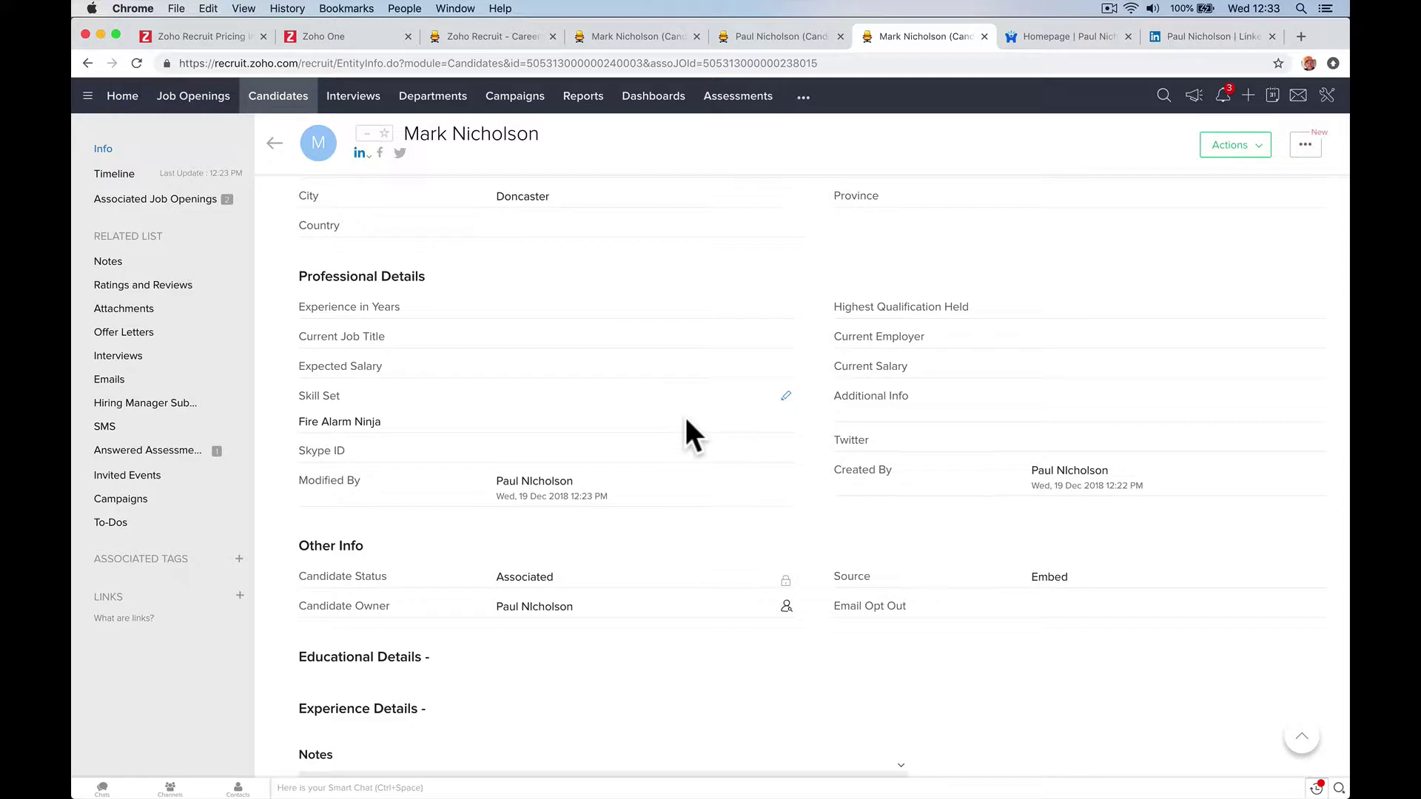
{"action": "scroll", "coordinate": [685, 419], "scroll_direction": "down", "scroll_amount": 5}
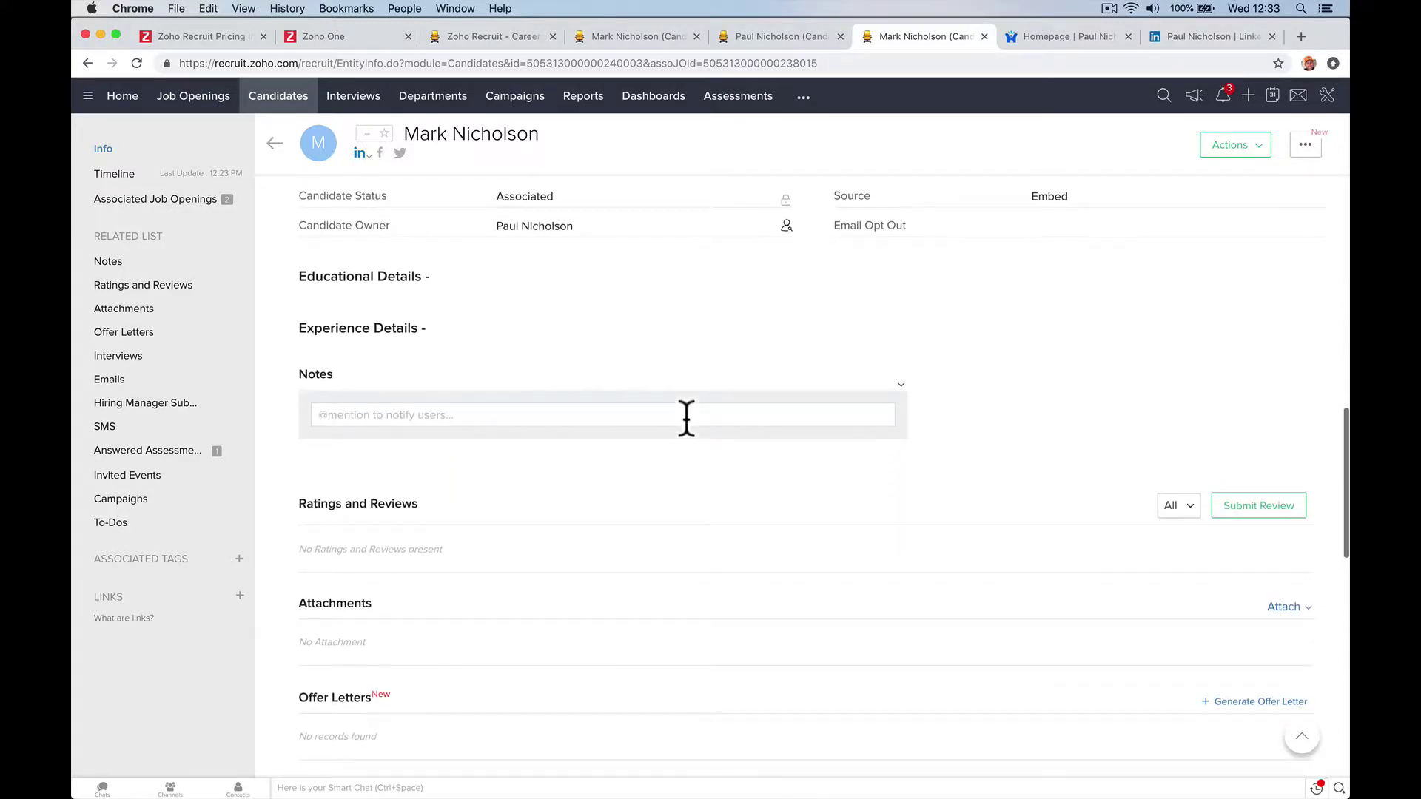
Save a note titled Notes saying you've worked with the candidate at another company
{"action": "left_click", "coordinate": [657, 417]}
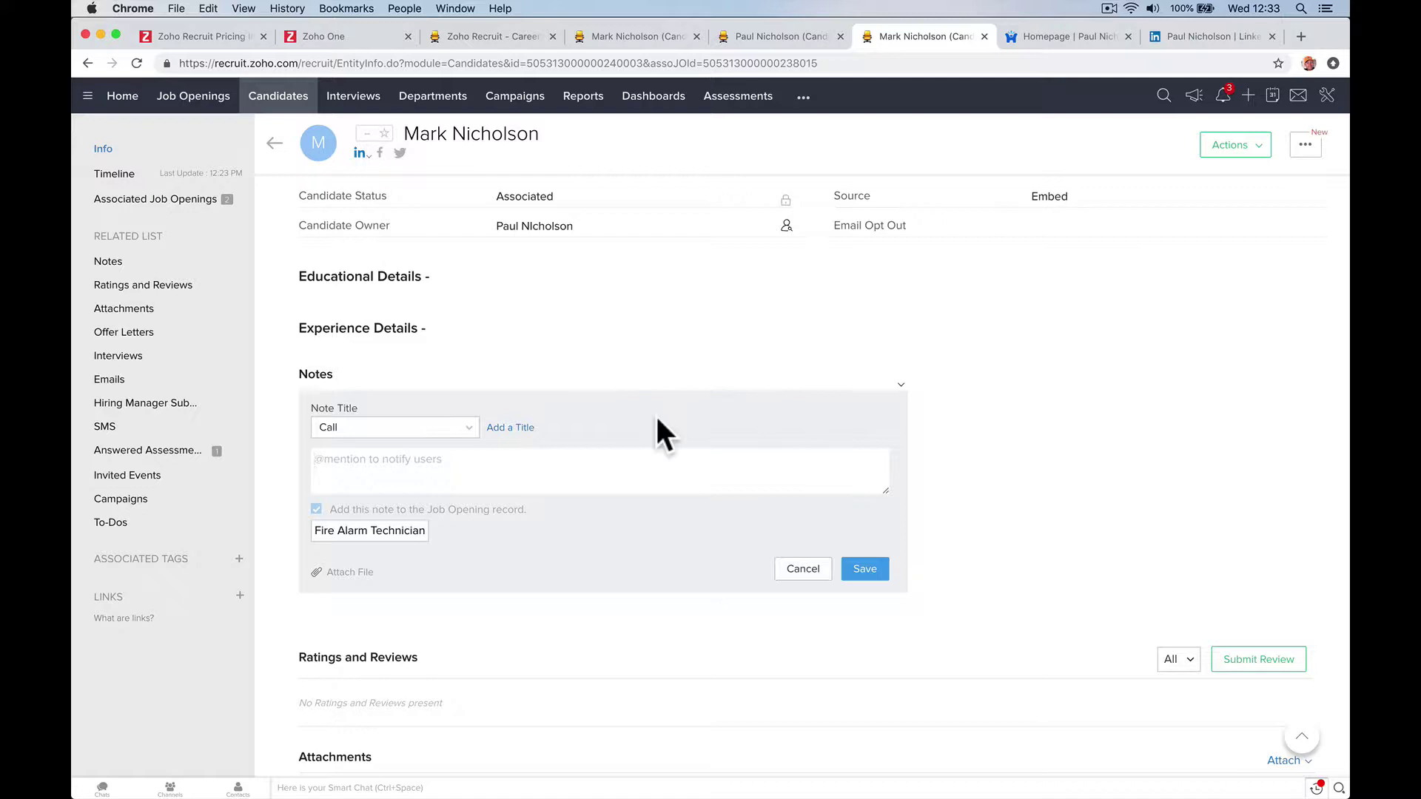
{"action": "left_click", "coordinate": [448, 430]}
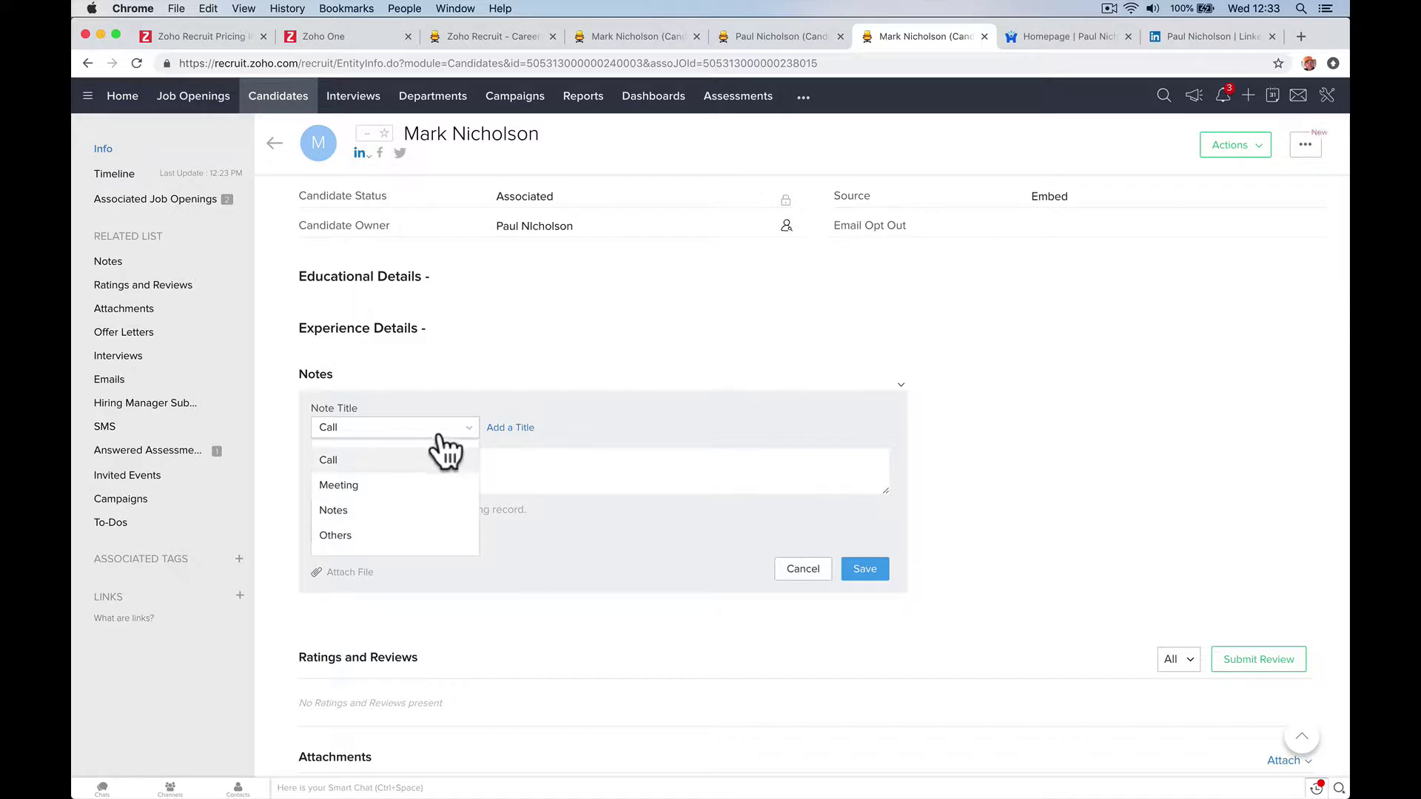
{"action": "left_click", "coordinate": [421, 510]}
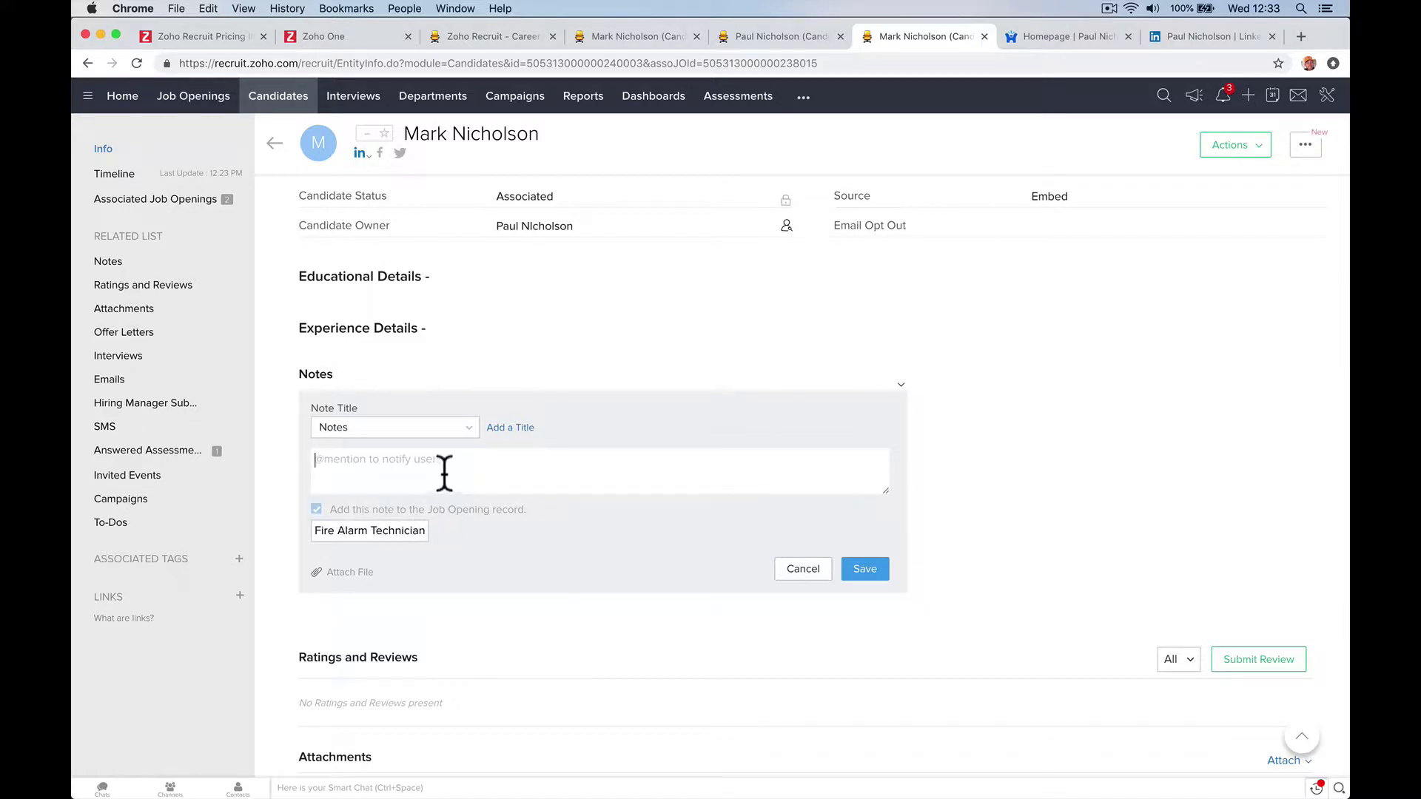
{"action": "left_click", "coordinate": [444, 473]}
{"action": "type", "text": "I've worked with Mark at another co"}
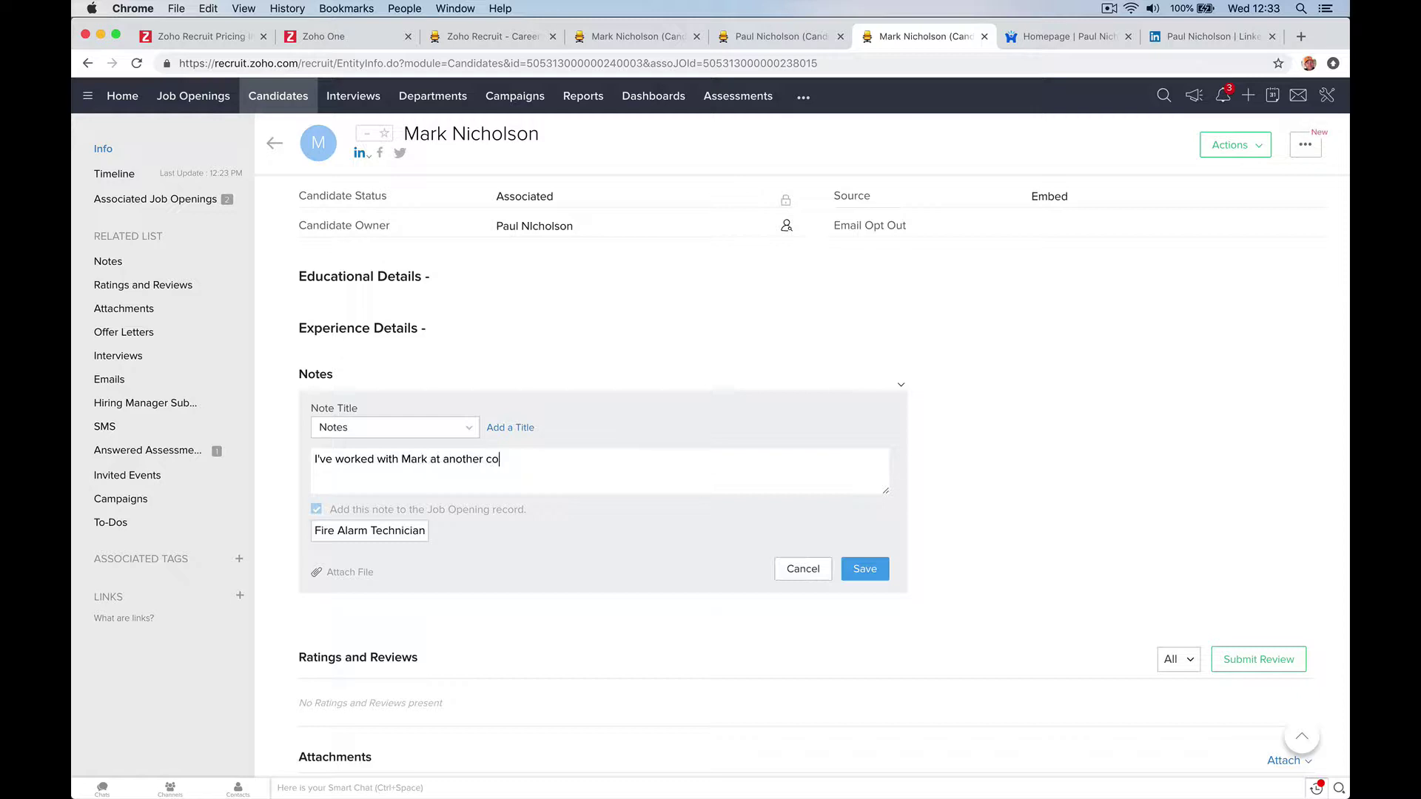
{"action": "type", "text": "mpany."}
{"action": "left_click", "coordinate": [866, 567]}
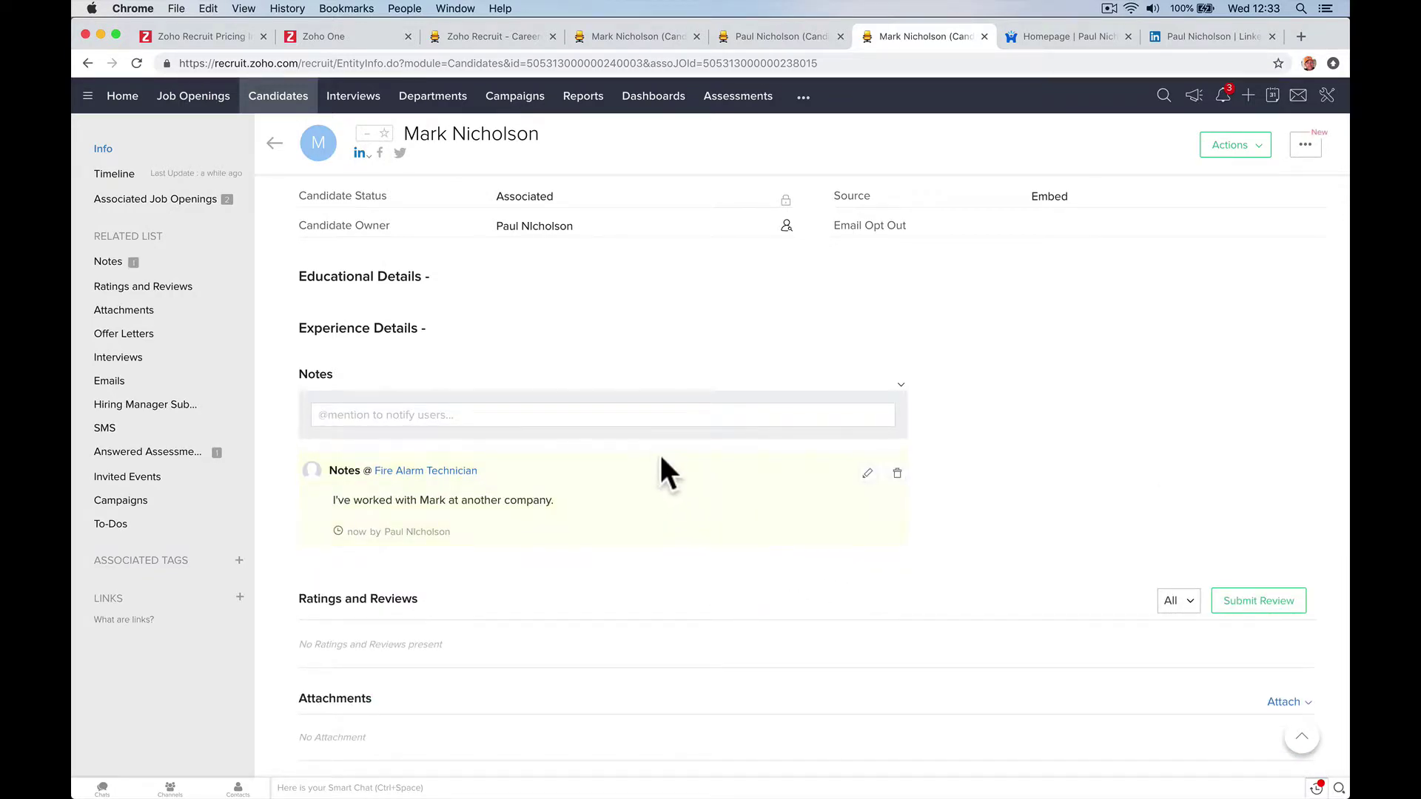
Email the candidate, subject 'Why Are you interested.', body saying no interview if they aren't interested
{"action": "left_click", "coordinate": [173, 386]}
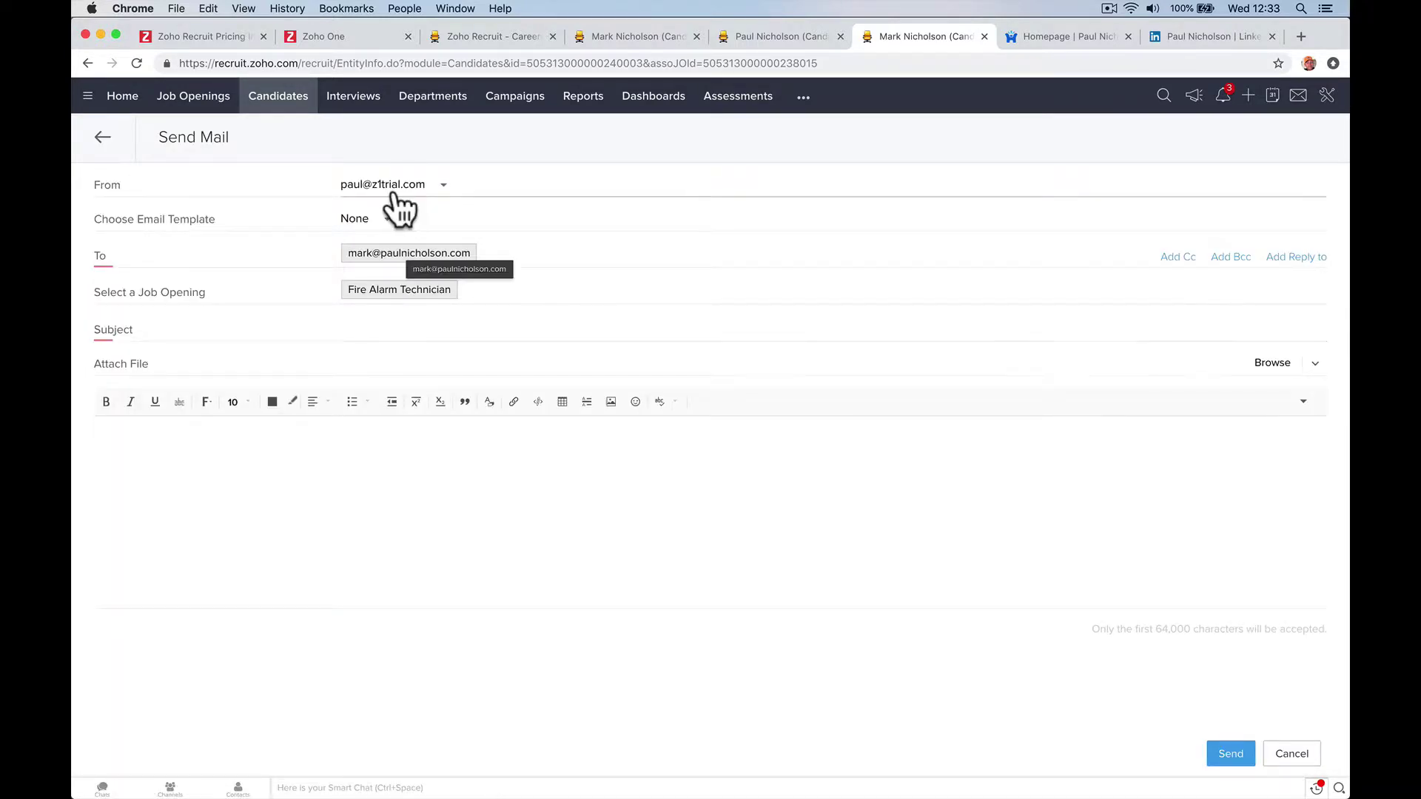
{"action": "left_click", "coordinate": [373, 326]}
{"action": "type", "text": "Wh"}
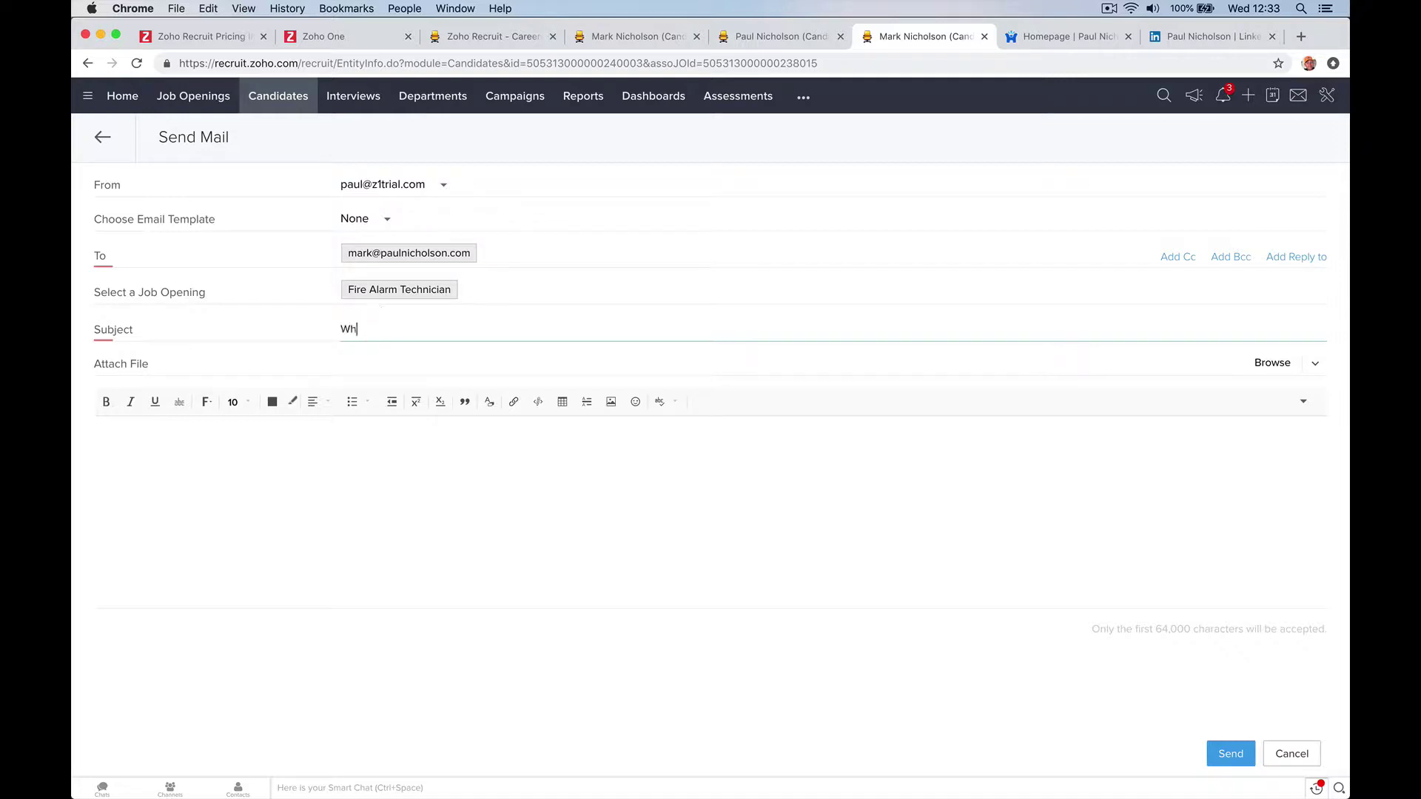
{"action": "type", "text": "y Are you interested."}
{"action": "left_click", "coordinate": [337, 479]}
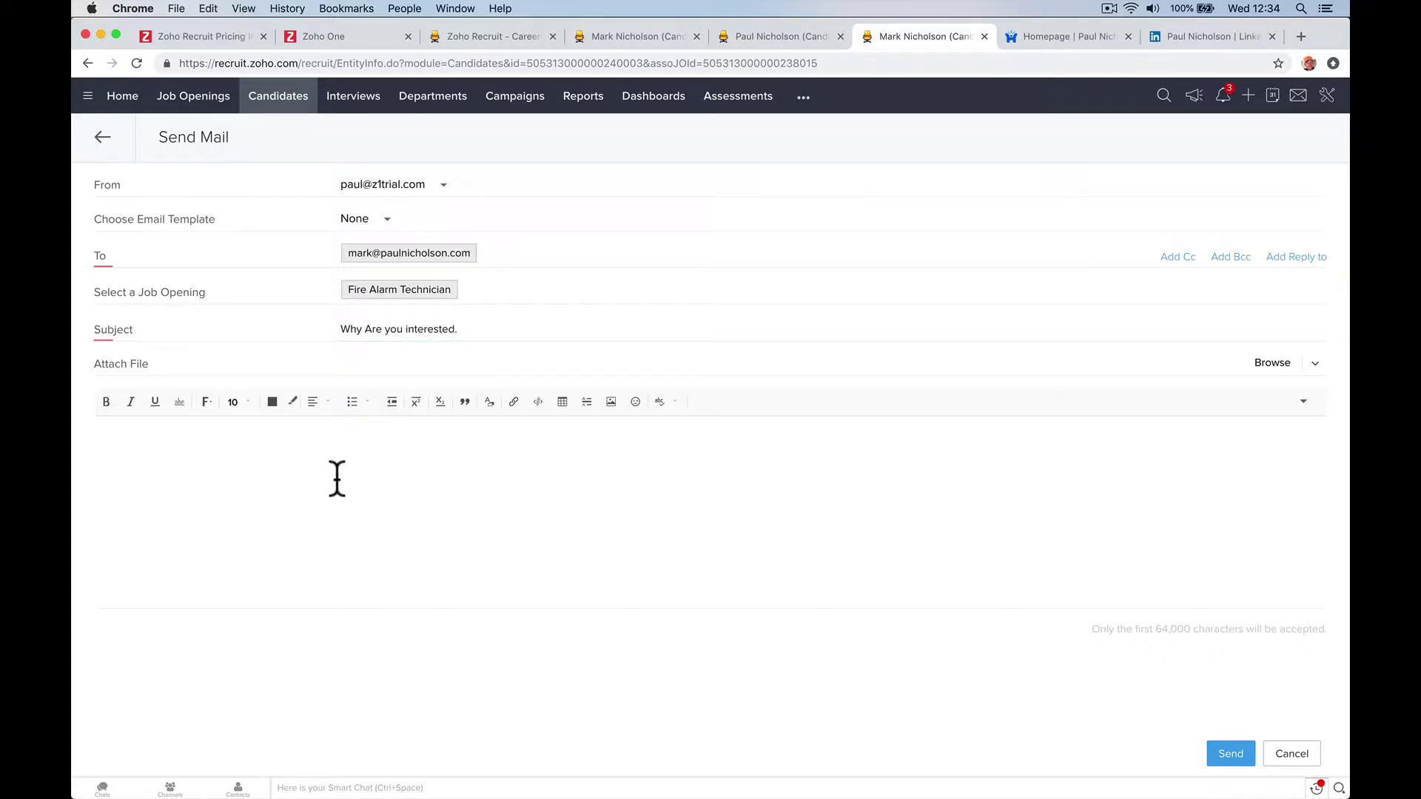
{"action": "type", "text": "Don't want start interview if "}
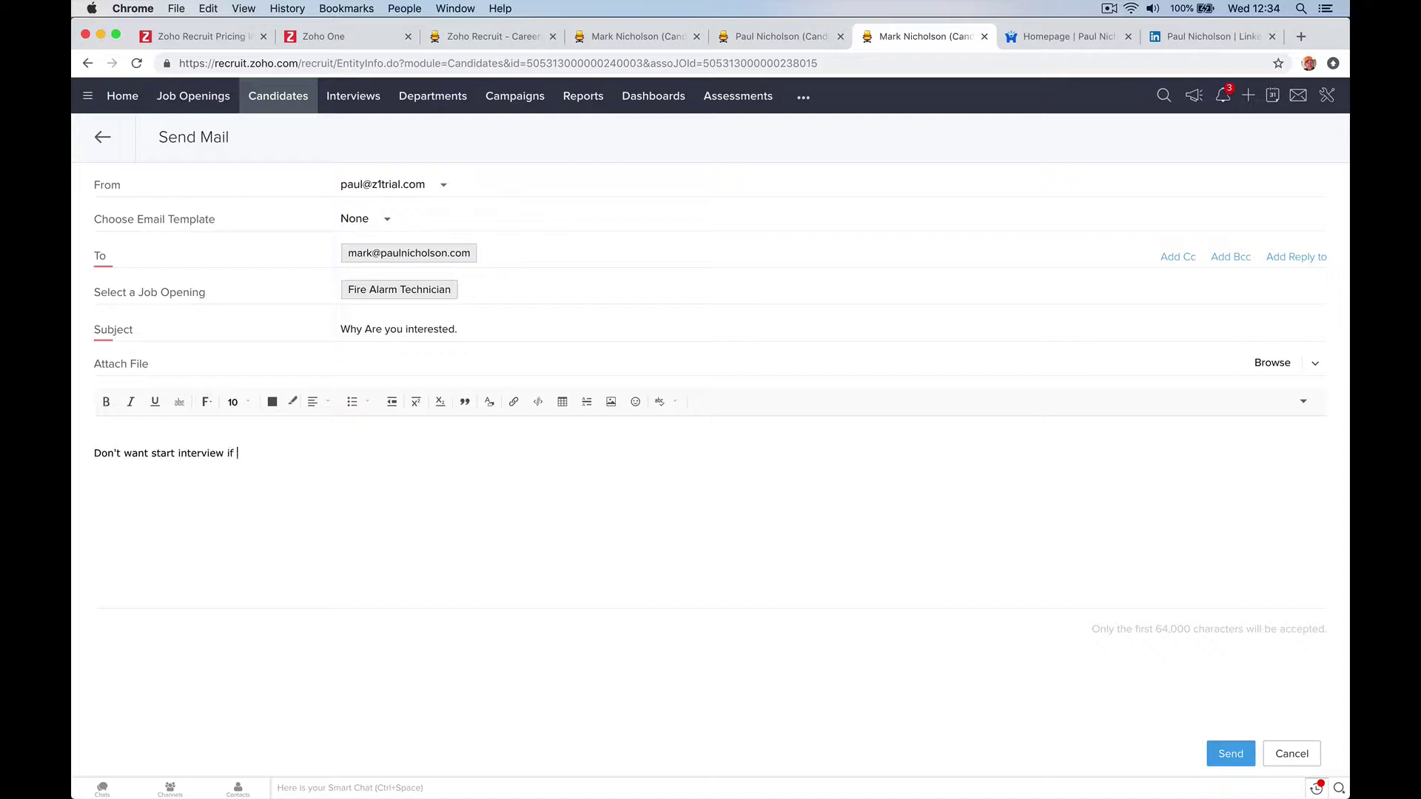
{"action": "type", "text": "you are not available."}
{"action": "left_click", "coordinate": [1224, 753]}
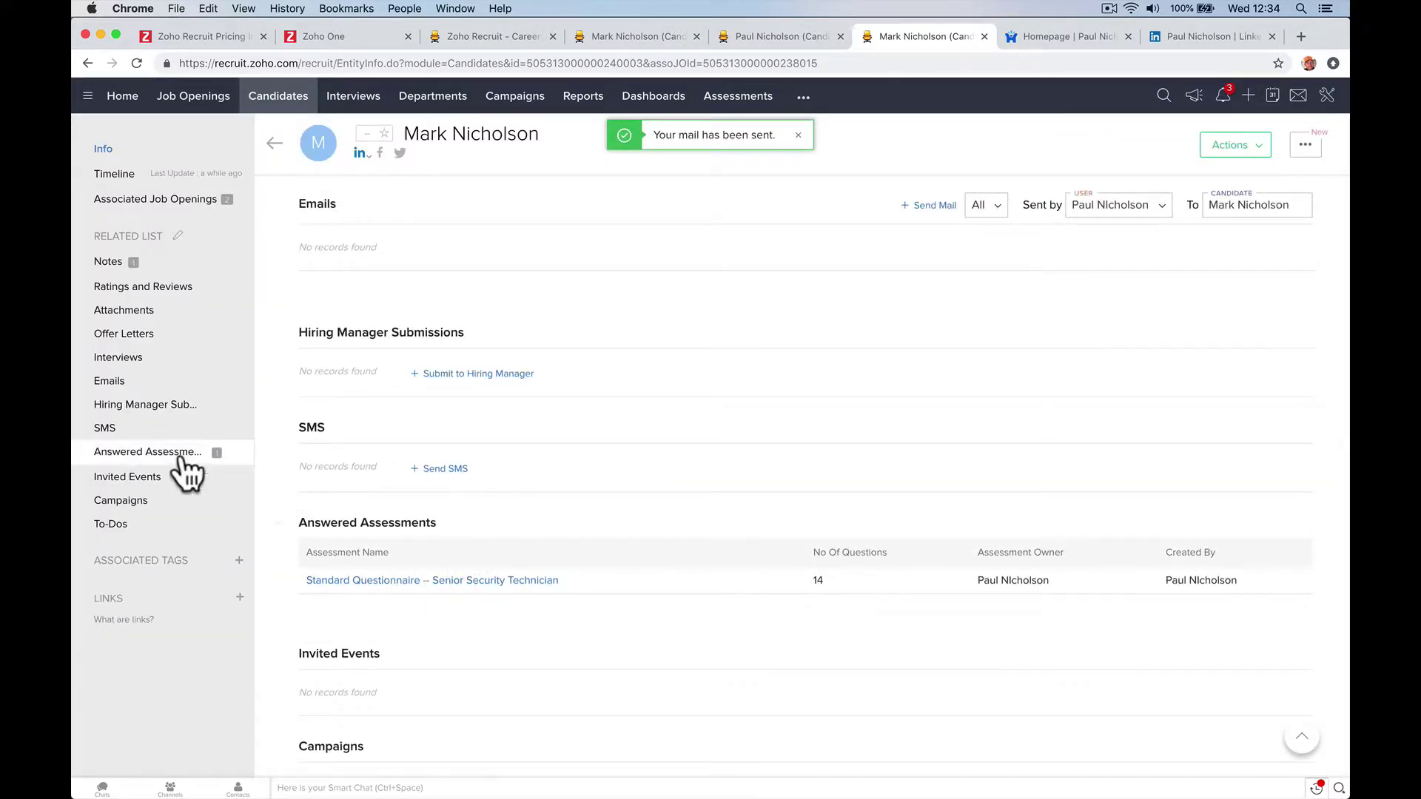
{"action": "left_click", "coordinate": [109, 380]}
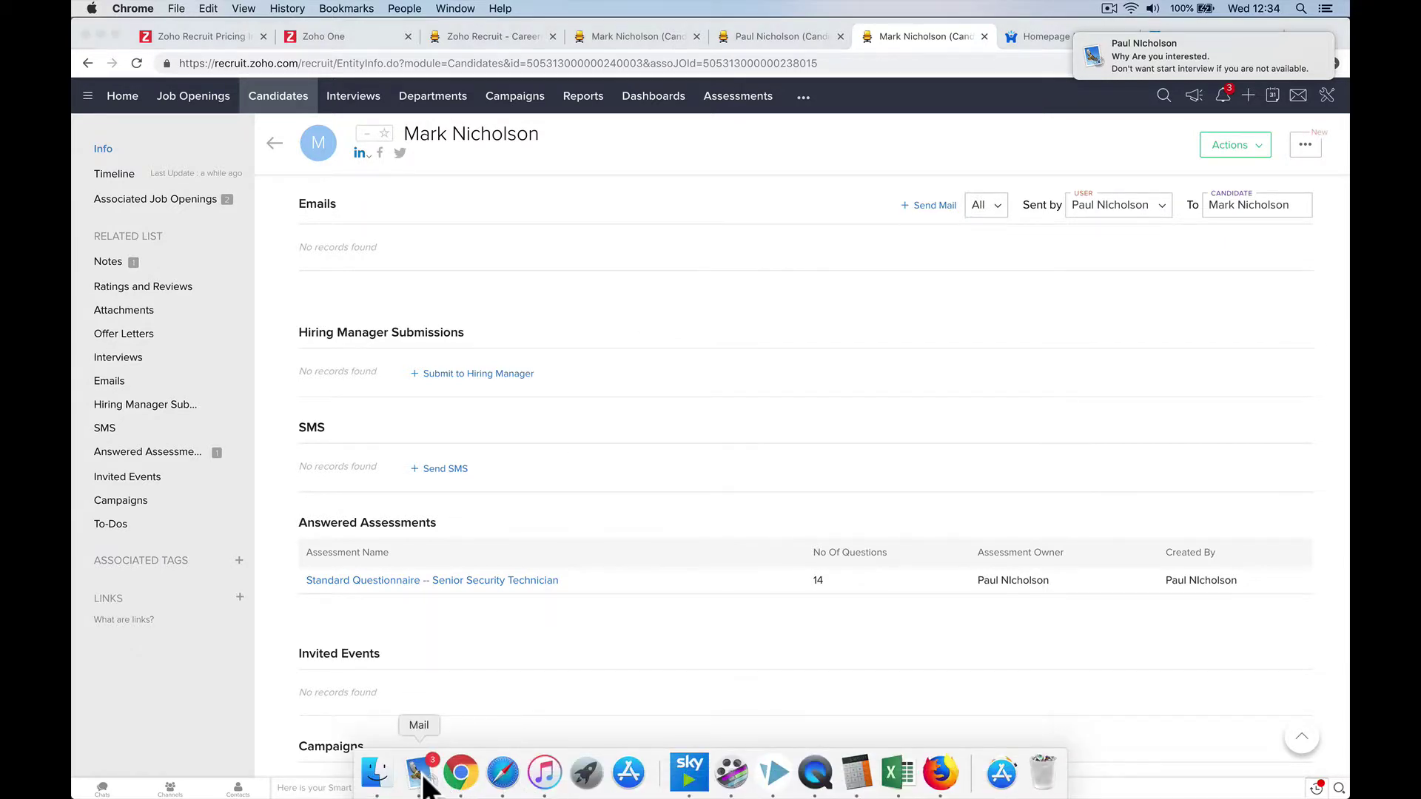
In Mail, reply to 'Why Are you interested.' with 'I am. Finishing contract soon'
{"action": "left_click", "coordinate": [420, 769]}
{"action": "left_click", "coordinate": [292, 132]}
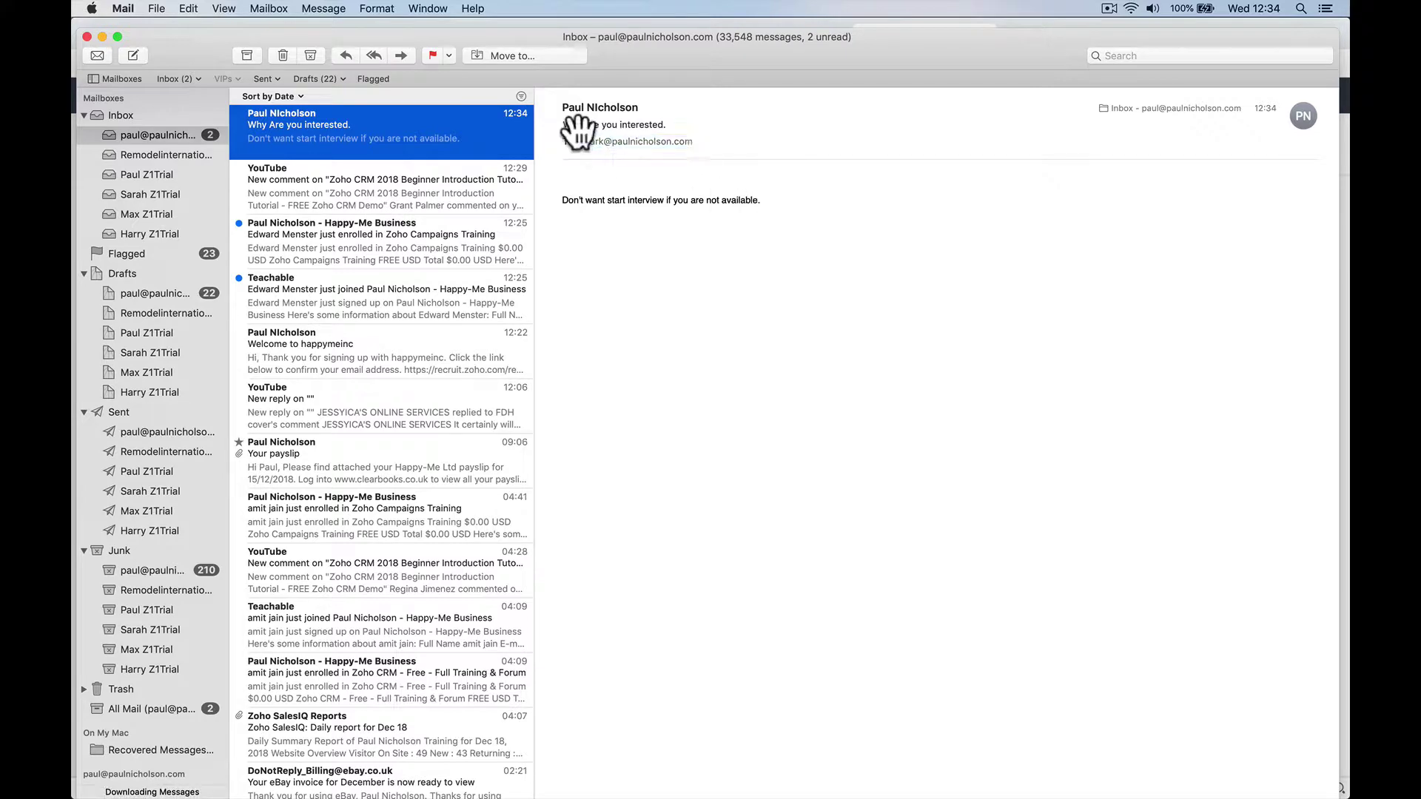
{"action": "left_click", "coordinate": [638, 105]}
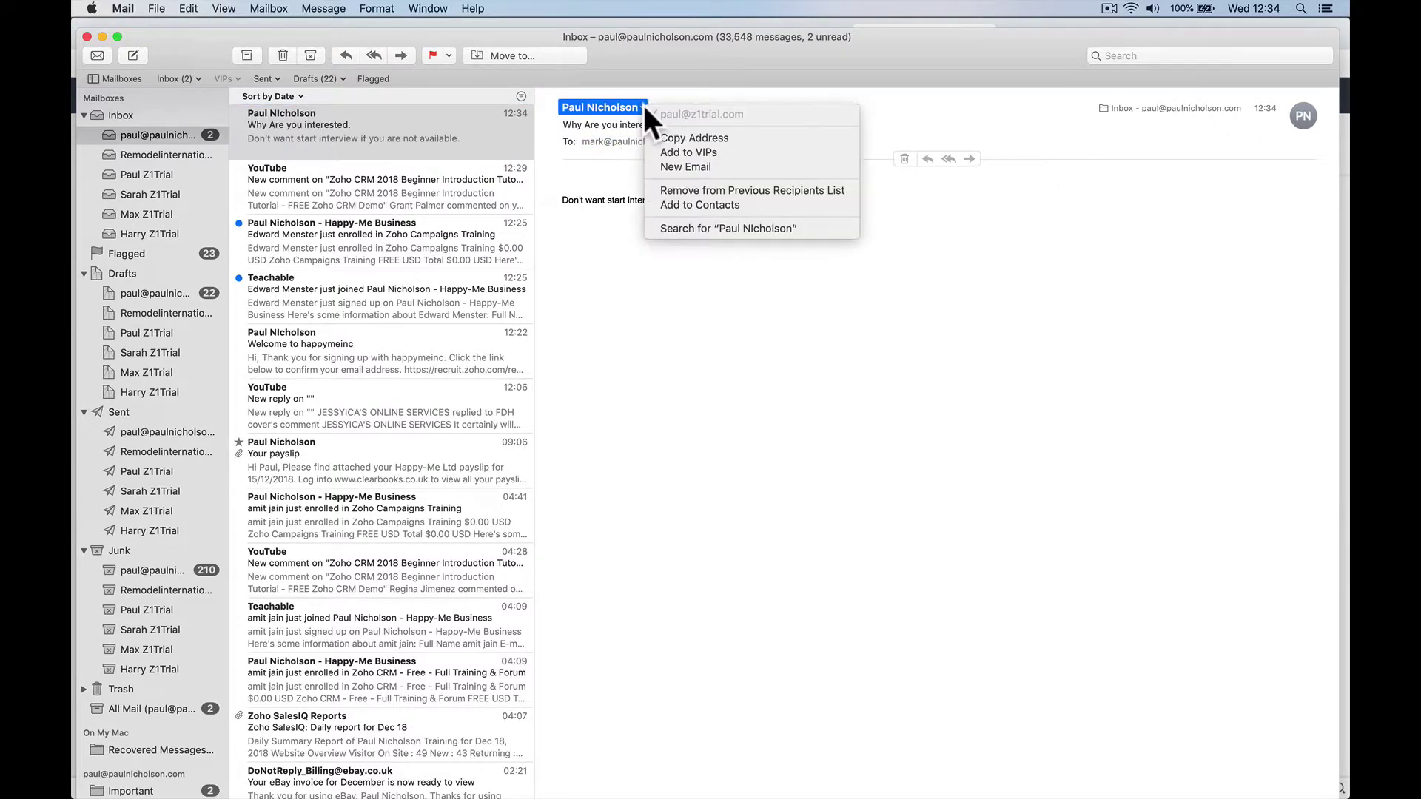
{"action": "left_click", "coordinate": [624, 106]}
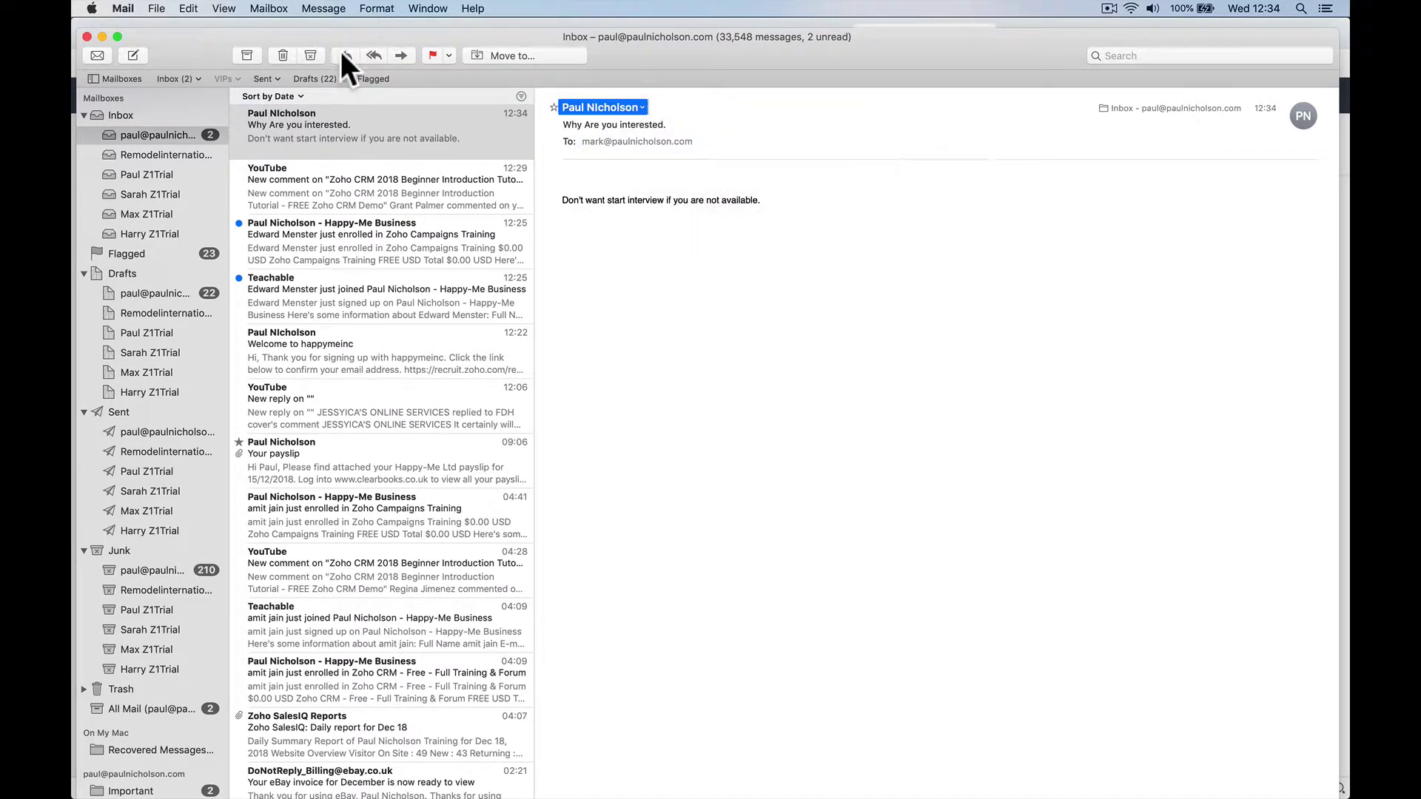
{"action": "key", "text": "super+r"}
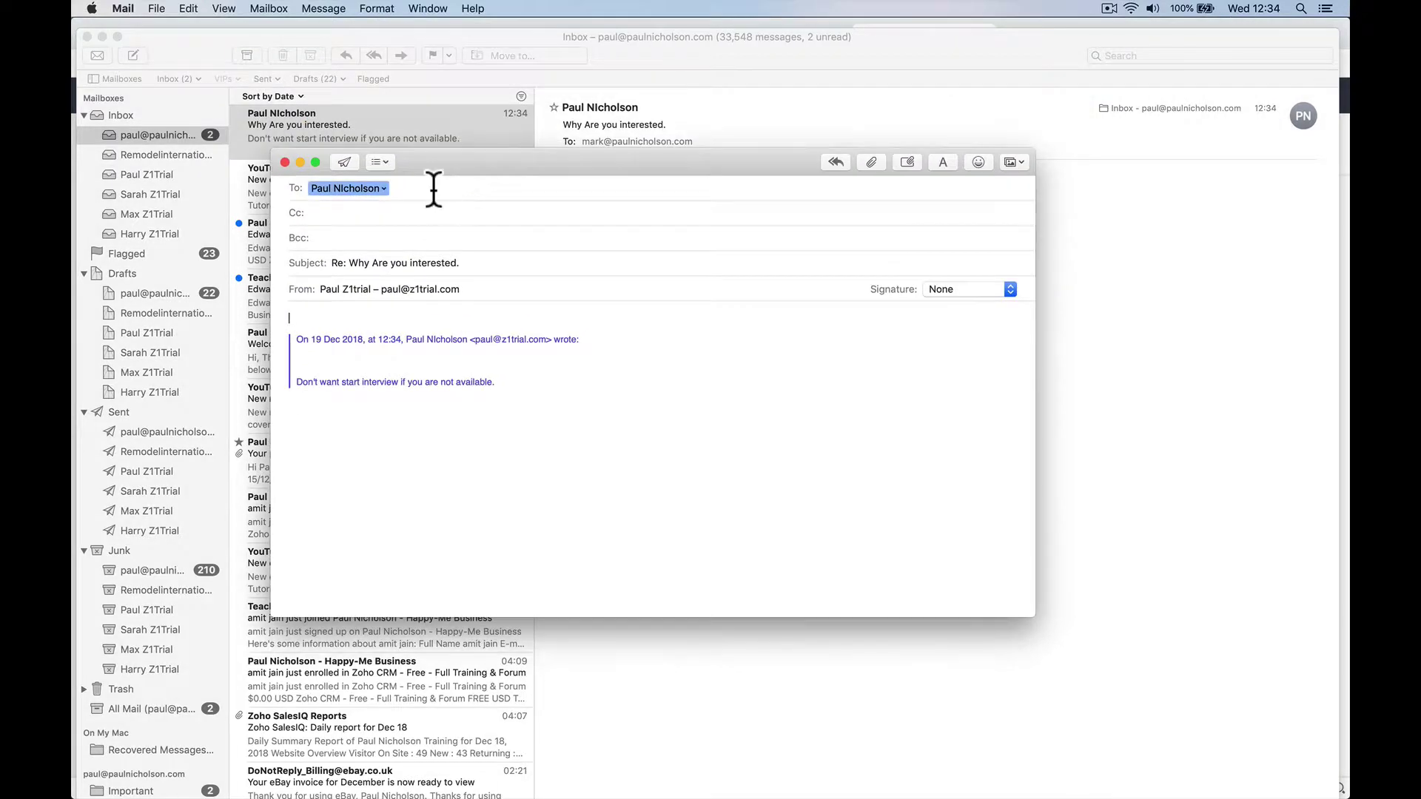
{"action": "type", "text": "I like firea"}
{"action": "key", "text": "BackSpace"}
{"action": "type", "text": "am . Fininshe"}
{"action": "key", "text": "BackSpace"}
{"action": "type", "text": "ing contract soon."}
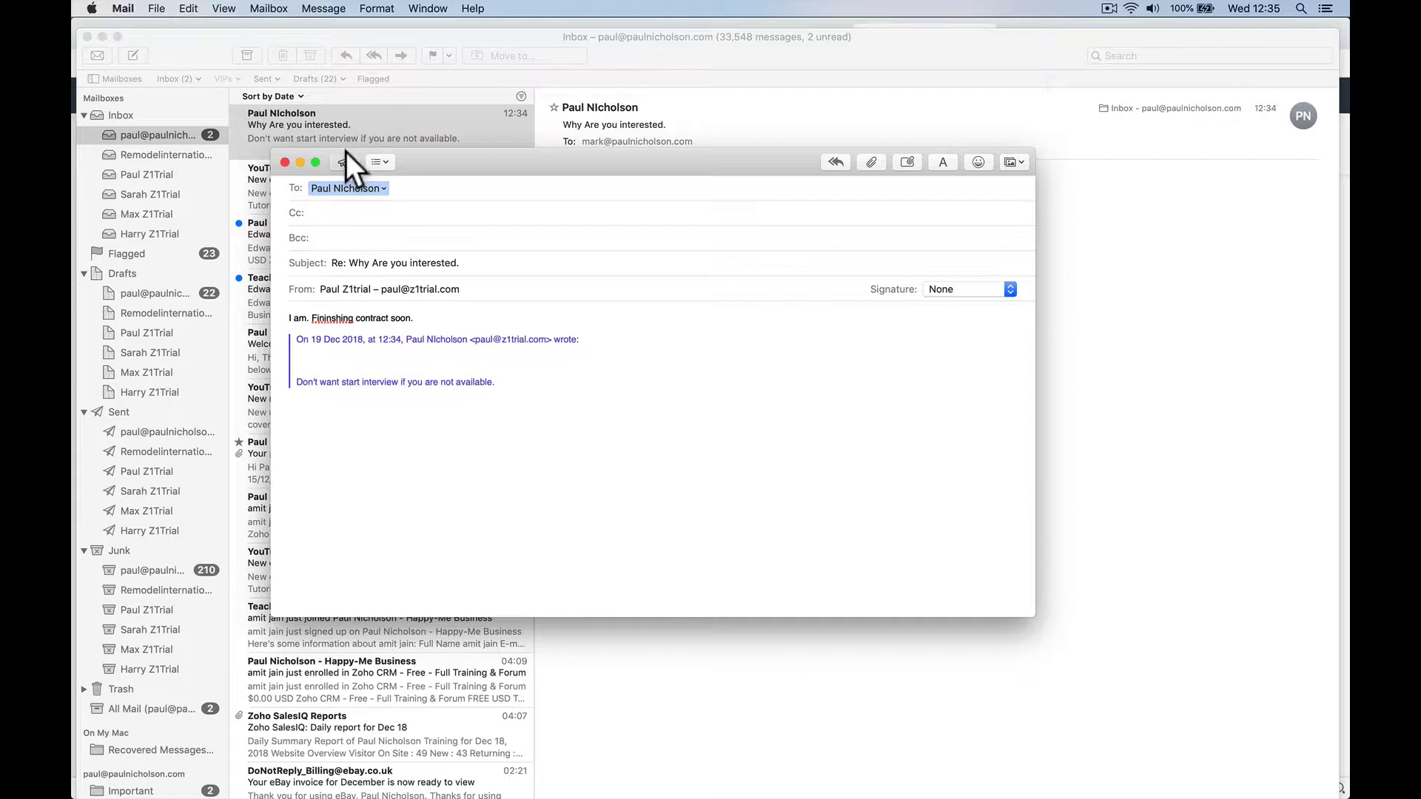
{"action": "left_click", "coordinate": [345, 162]}
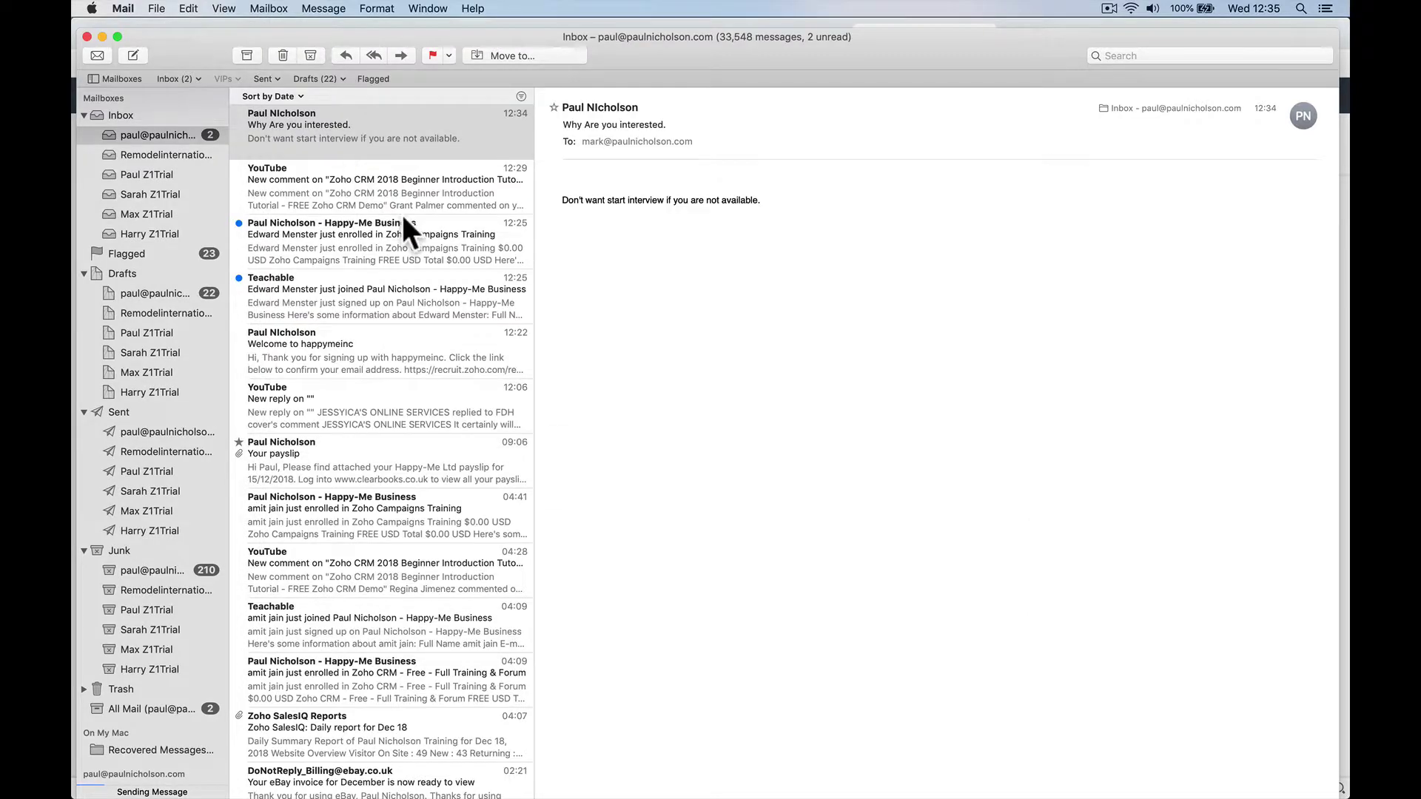
Reload the candidate page in Chrome and check its Emails list for the opened message
{"action": "mouse_move", "coordinate": [429, 796]}
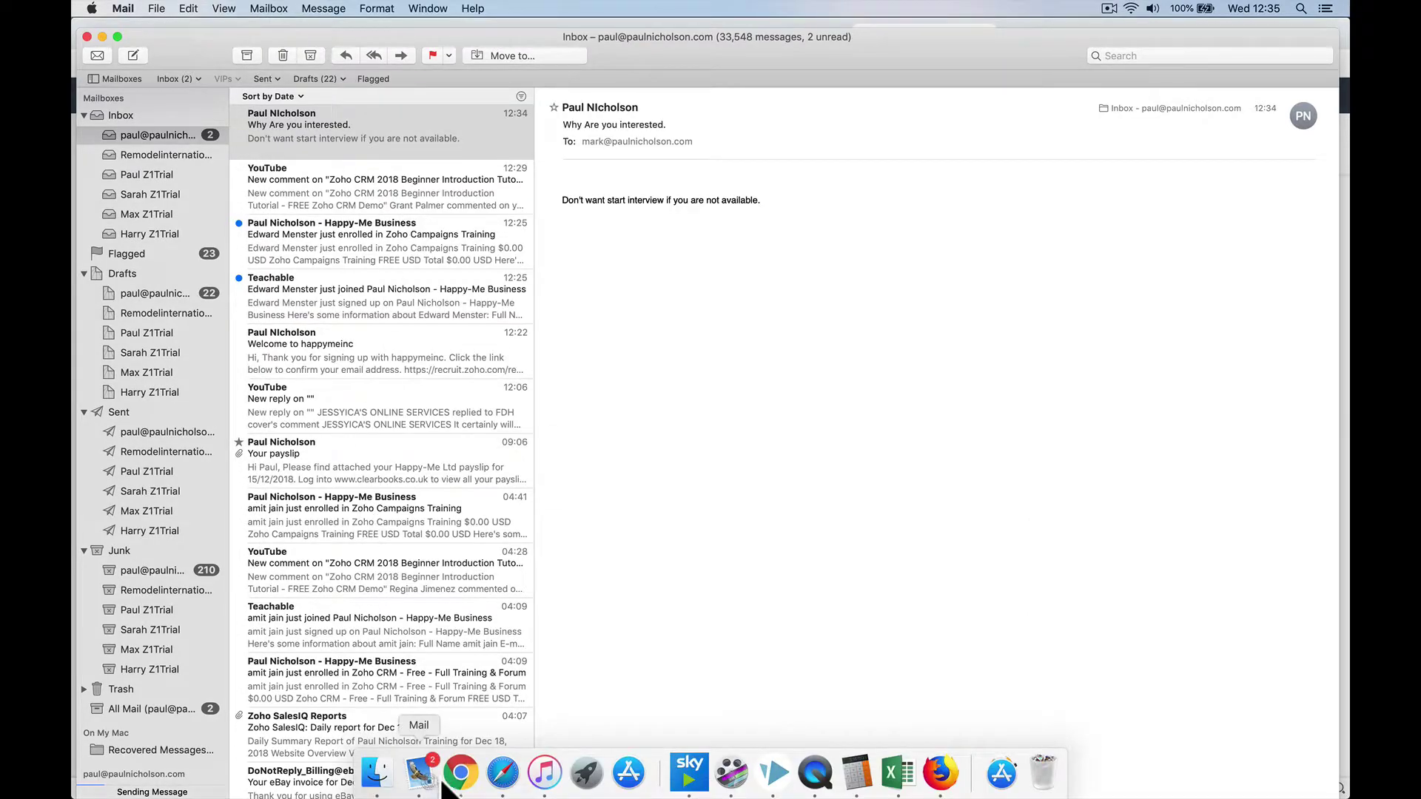
{"action": "left_click", "coordinate": [460, 773]}
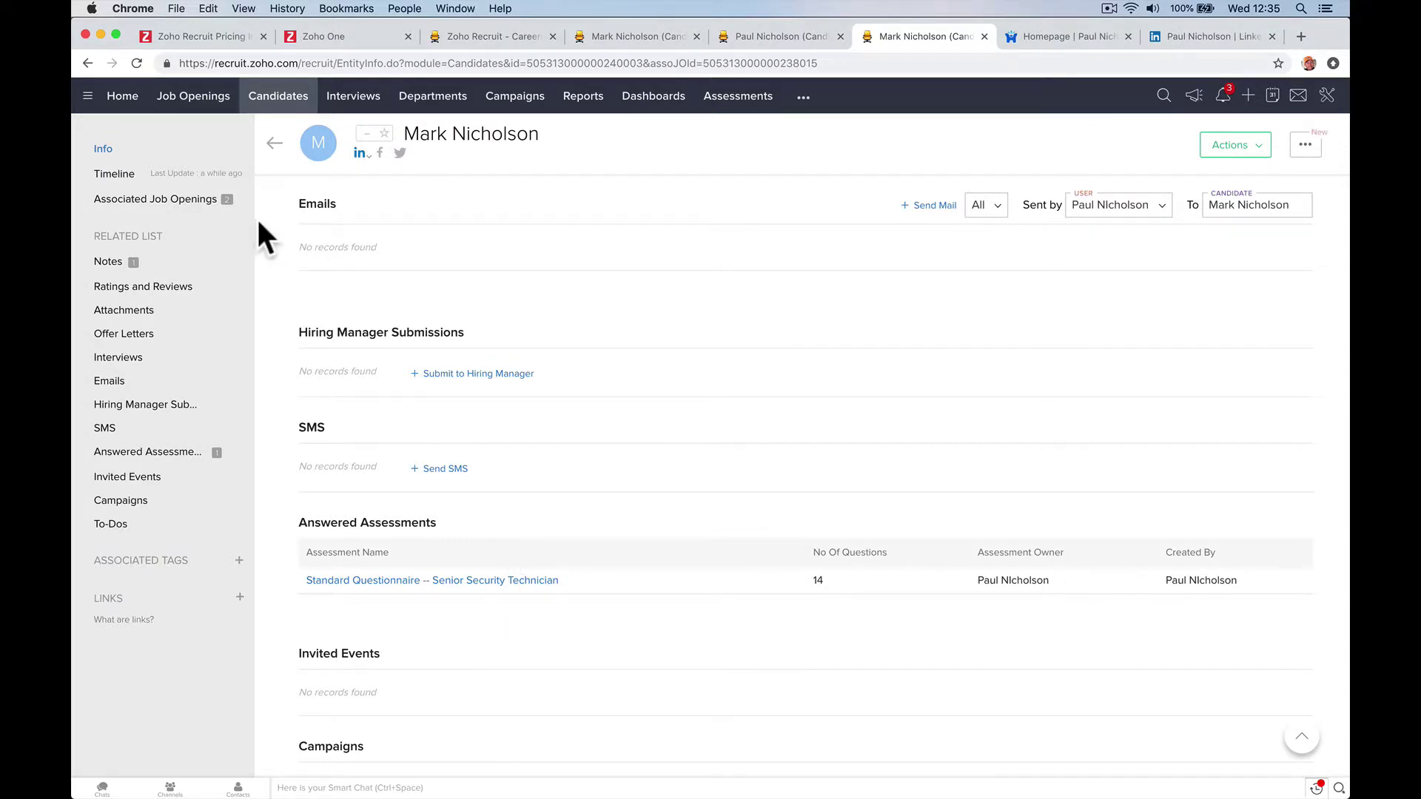
{"action": "left_click", "coordinate": [137, 63]}
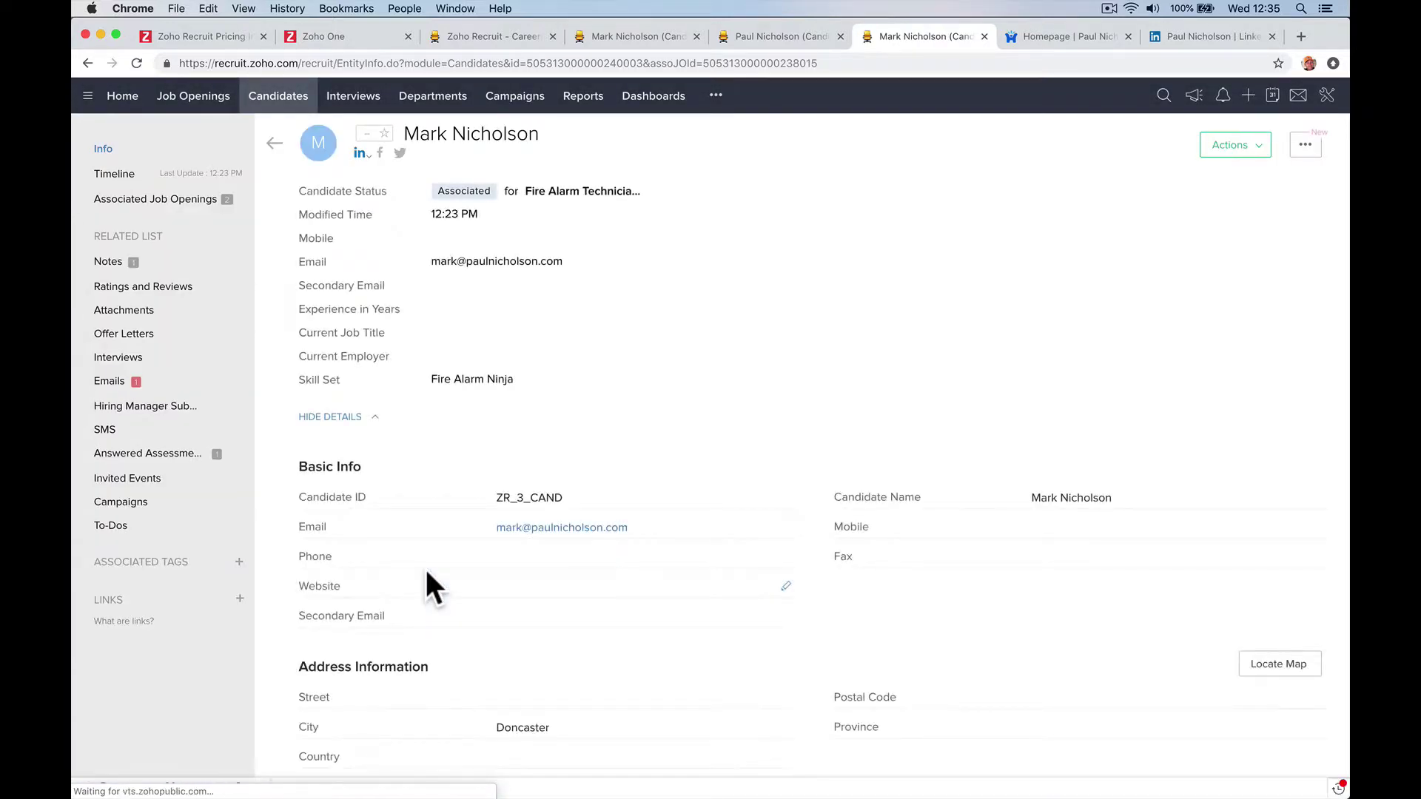
{"action": "left_click", "coordinate": [212, 385]}
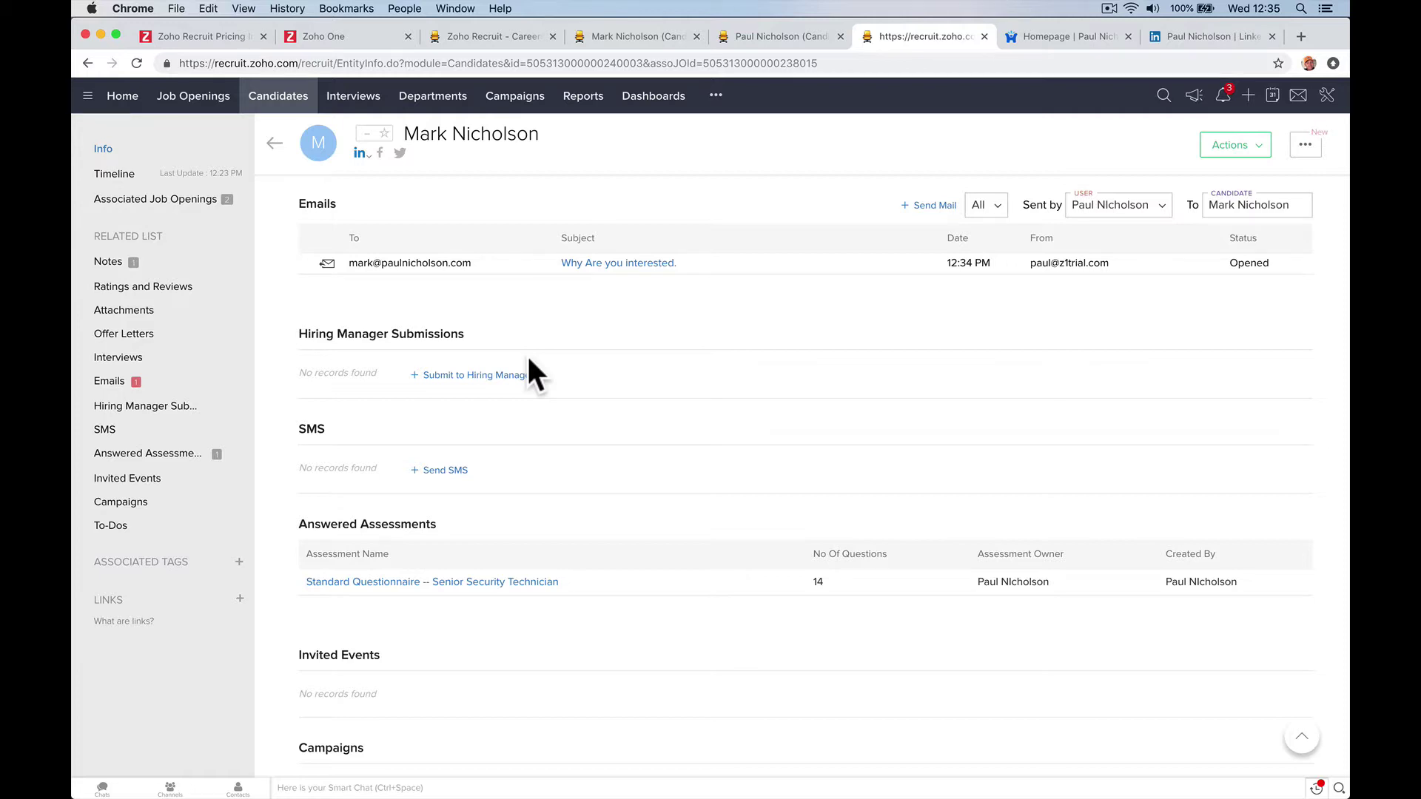
{"action": "scroll", "coordinate": [528, 360], "scroll_direction": "up", "scroll_amount": 15}
{"action": "scroll", "coordinate": [528, 359], "scroll_direction": "up", "scroll_amount": 2}
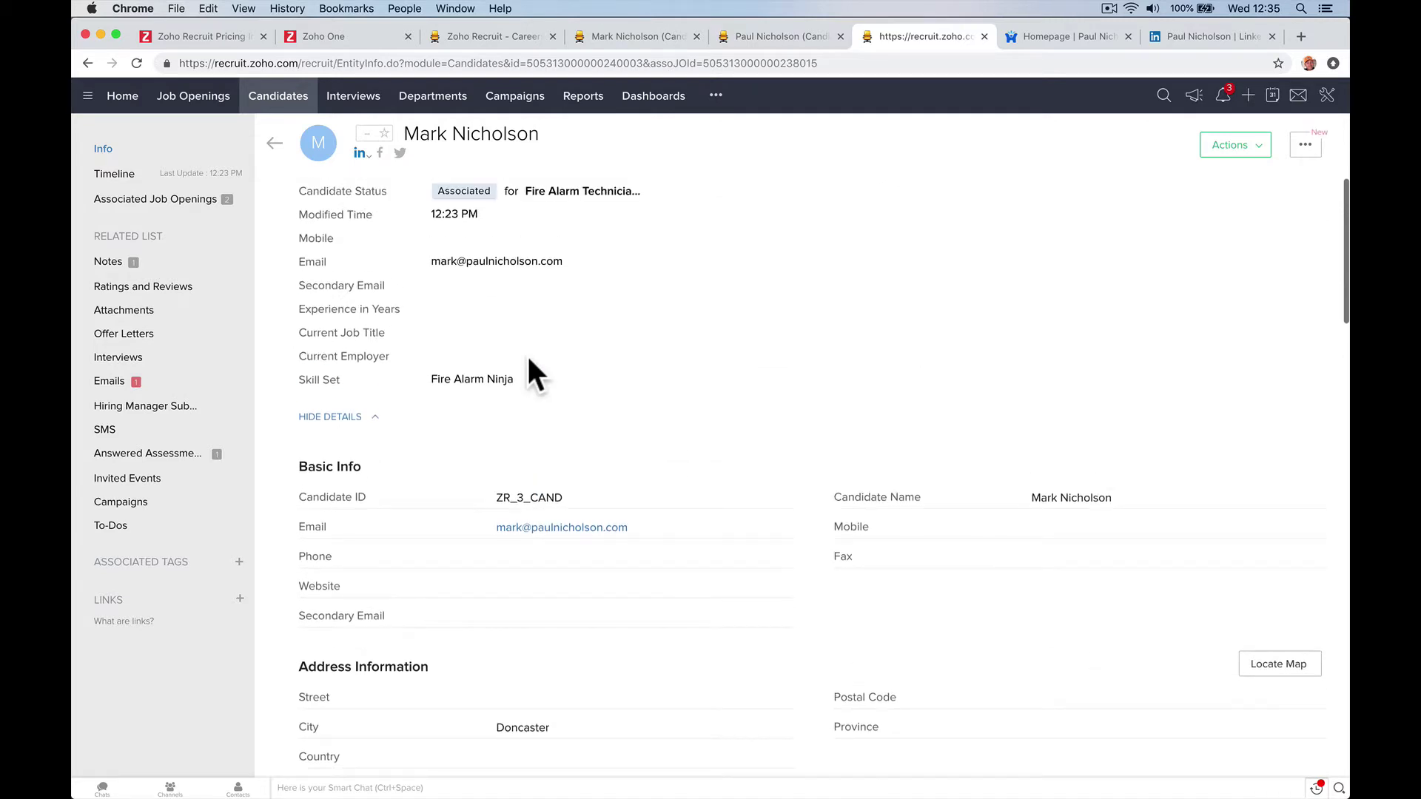
Start scheduling an interview for the candidate with type General Interview
{"action": "left_click", "coordinate": [1250, 148]}
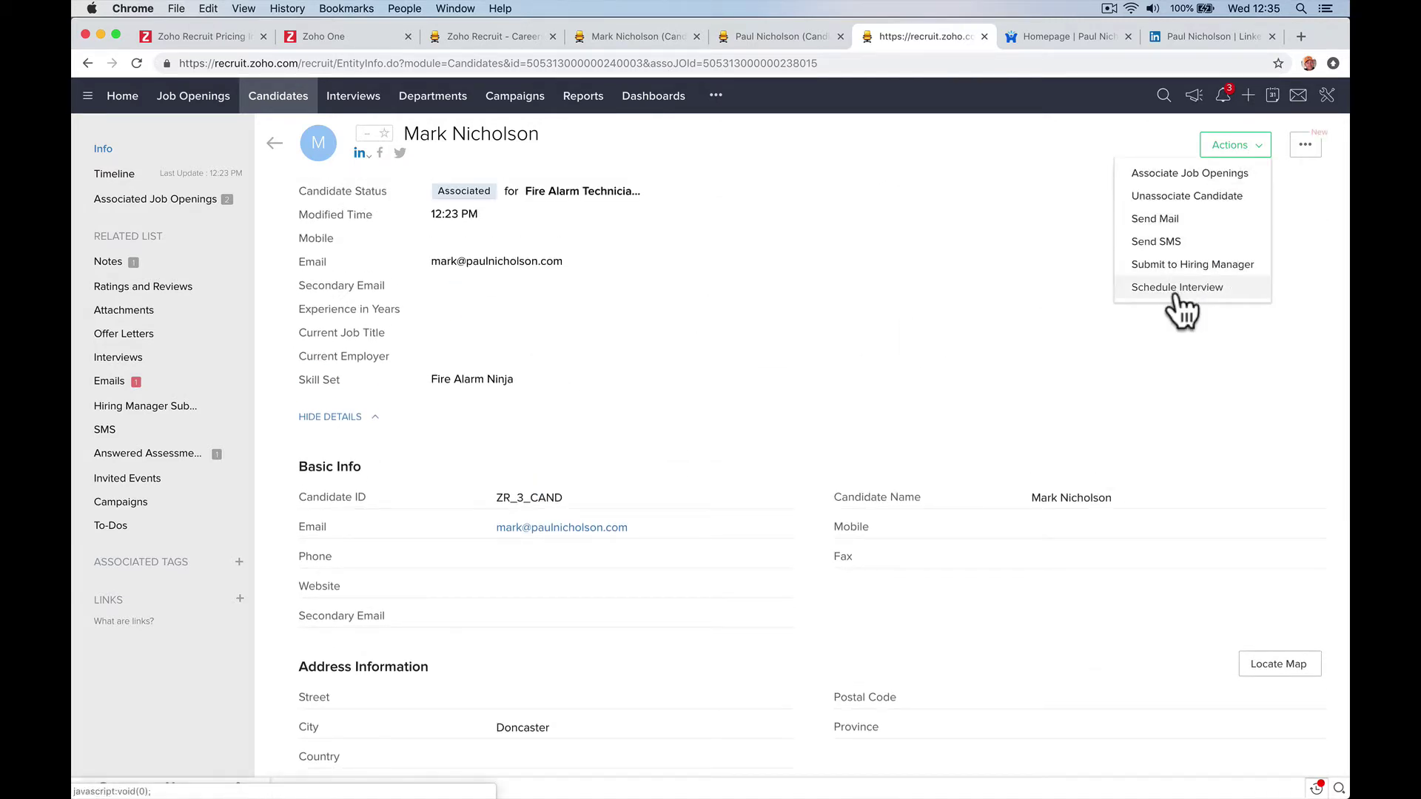
{"action": "left_click", "coordinate": [1178, 288]}
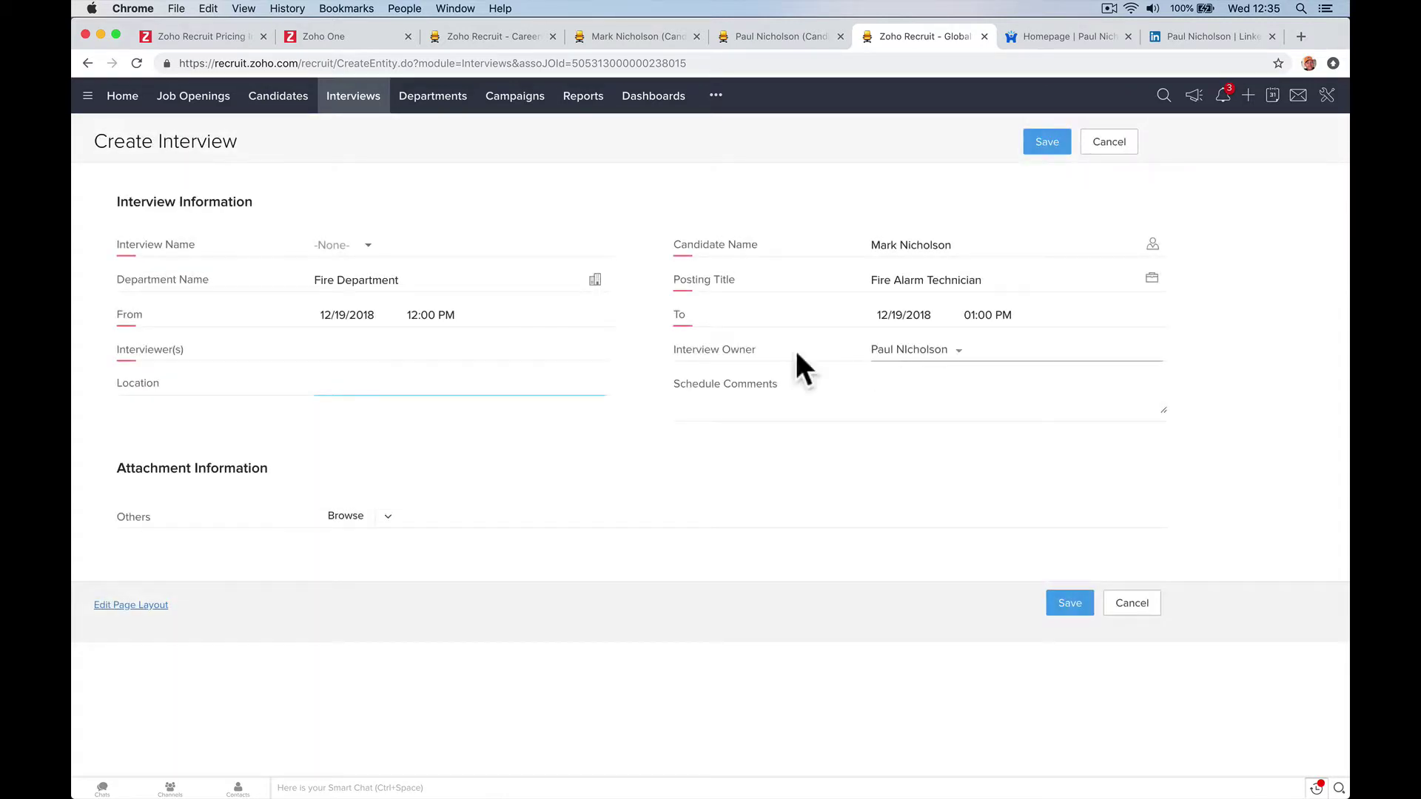
{"action": "left_click", "coordinate": [390, 261]}
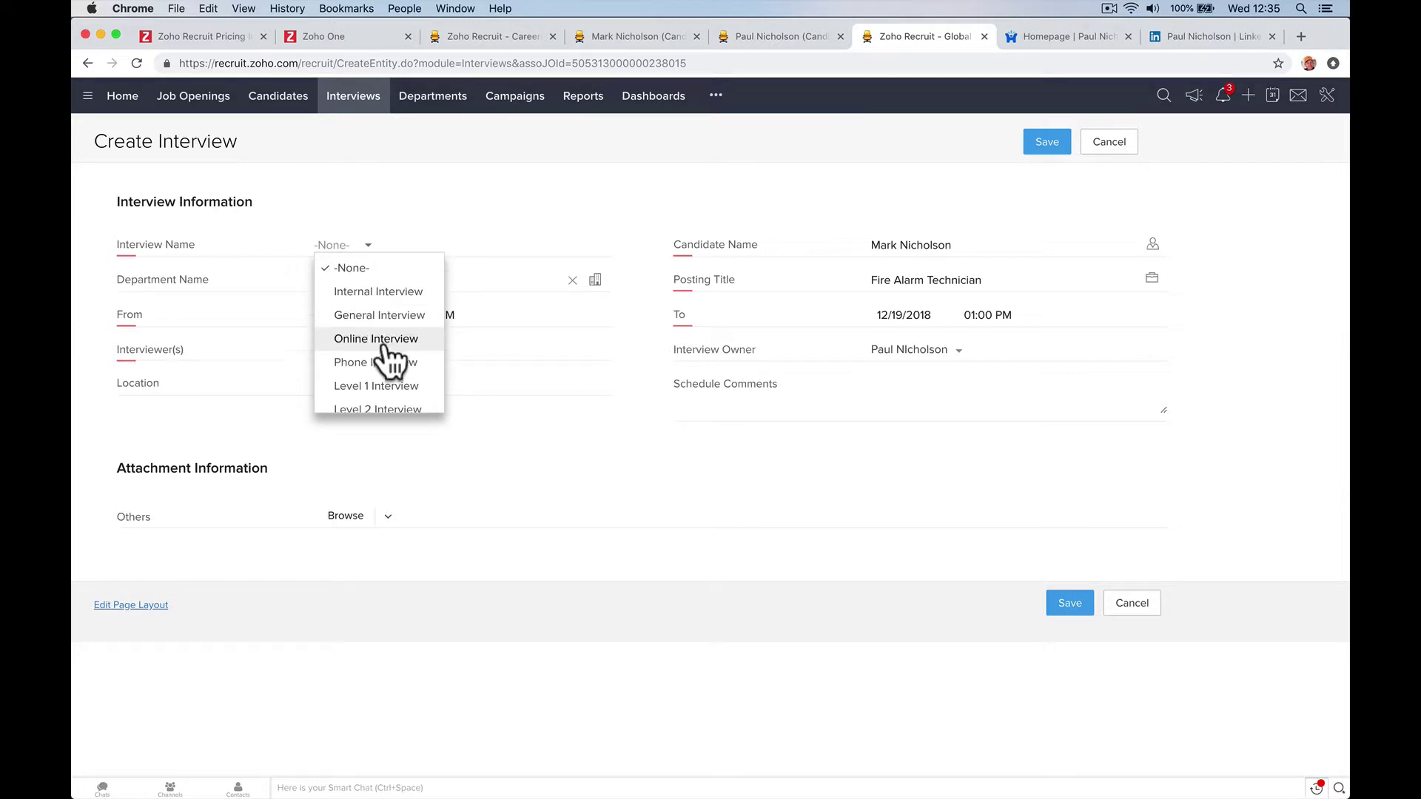
{"action": "scroll", "coordinate": [388, 360], "scroll_direction": "down", "scroll_amount": 2}
{"action": "scroll", "coordinate": [388, 360], "scroll_direction": "up", "scroll_amount": 2}
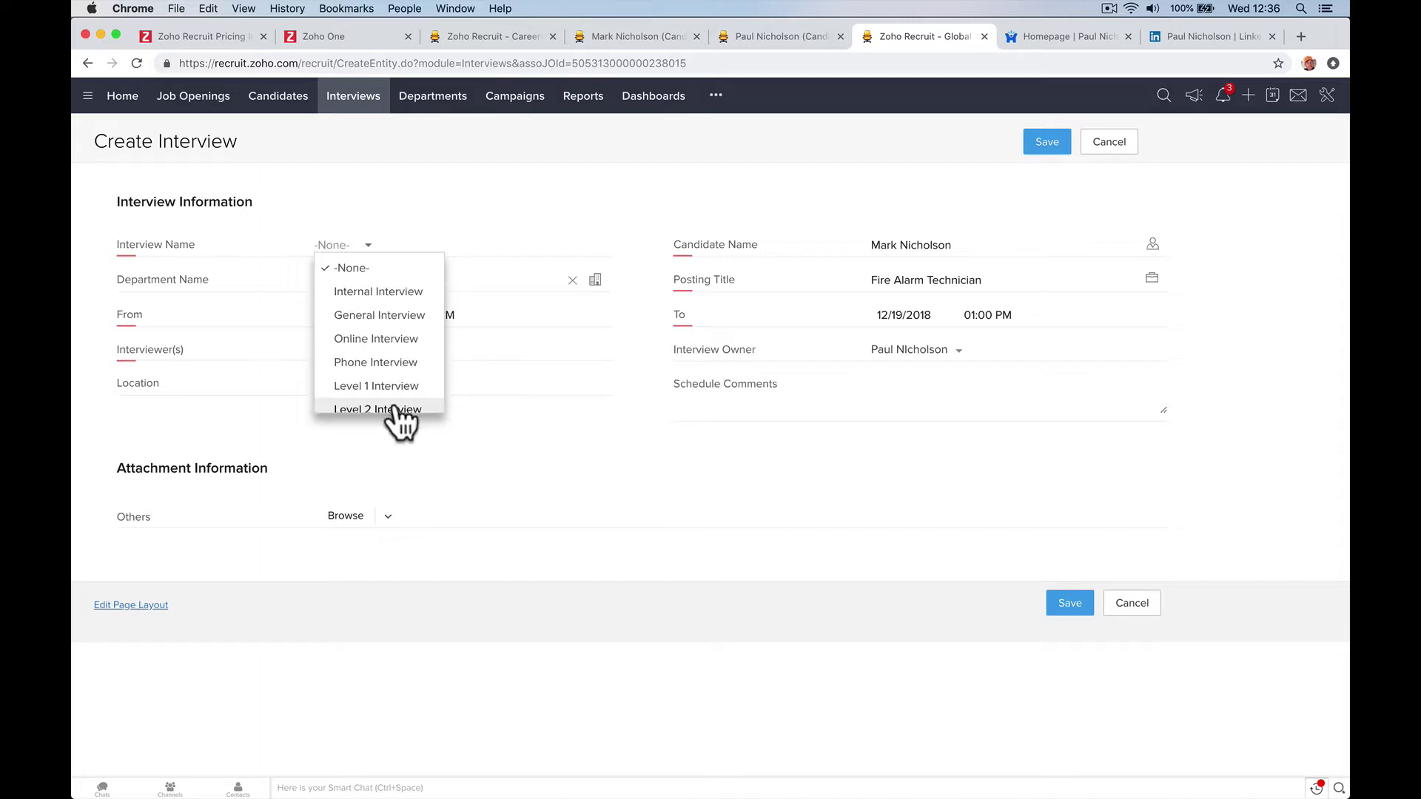
{"action": "left_click", "coordinate": [386, 315]}
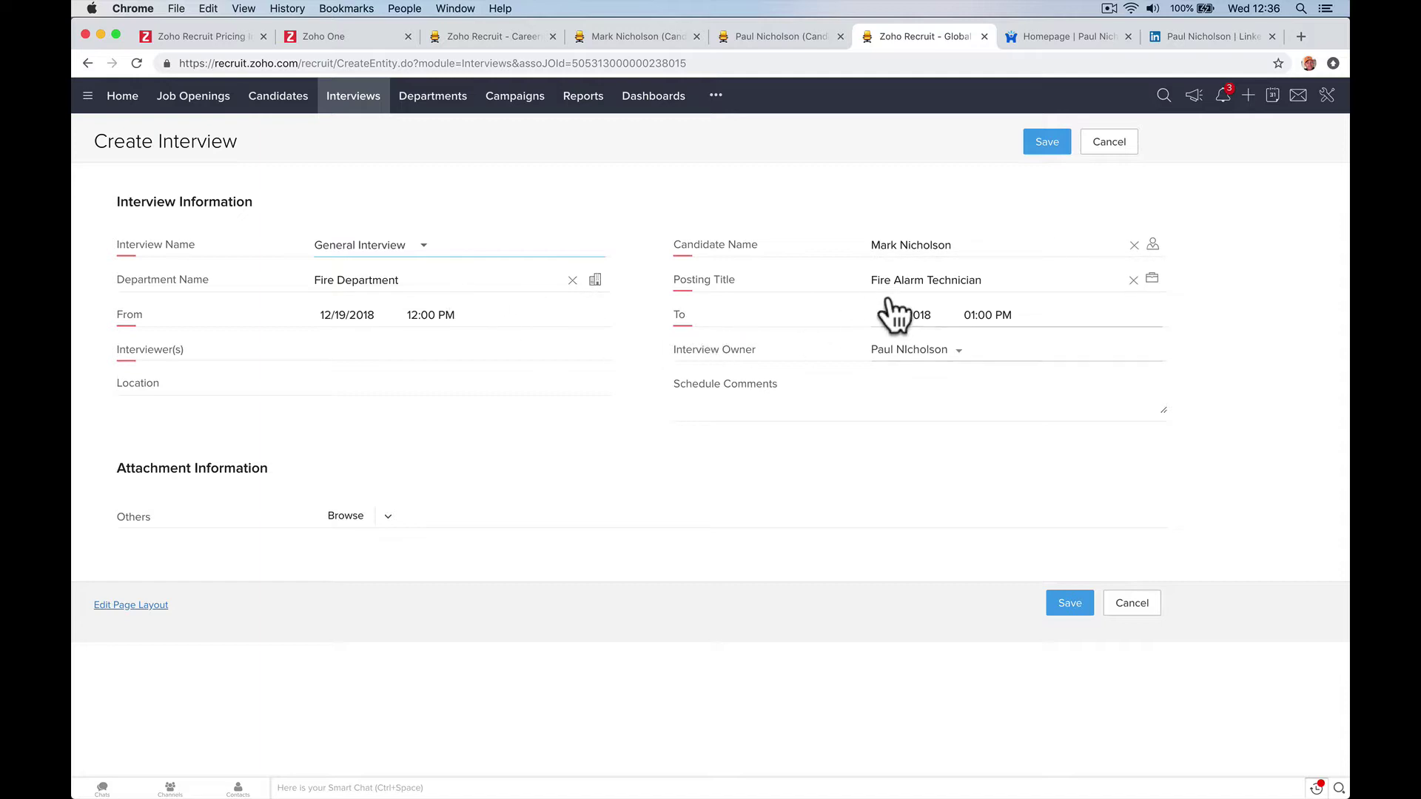
Set the interview for December 28, 2018, 02:30 PM to 03:30 PM
{"action": "left_click", "coordinate": [356, 314]}
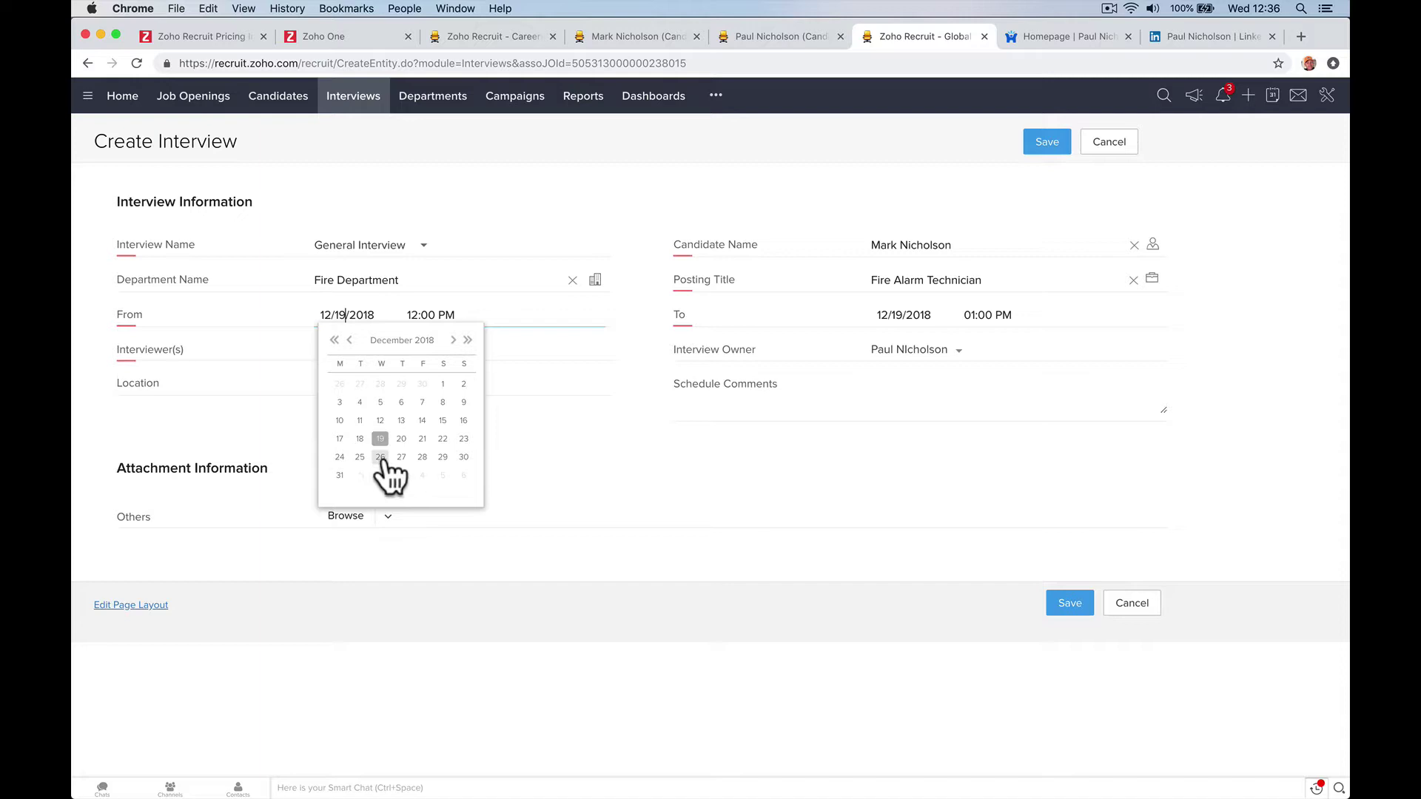
{"action": "left_click", "coordinate": [388, 464]}
{"action": "left_click", "coordinate": [366, 315]}
{"action": "left_click", "coordinate": [422, 458]}
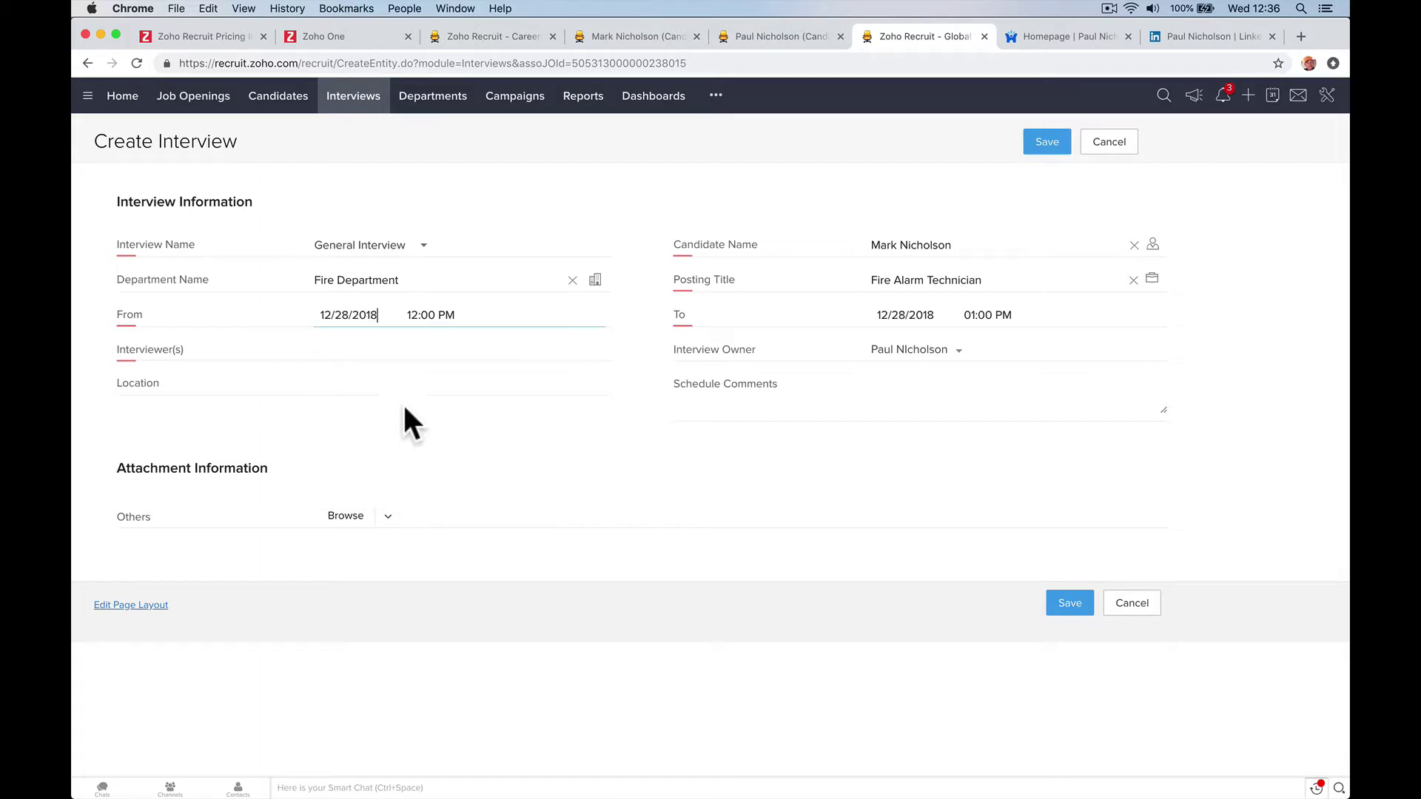
{"action": "left_click", "coordinate": [452, 316]}
{"action": "scroll", "coordinate": [471, 428], "scroll_direction": "down", "scroll_amount": 10}
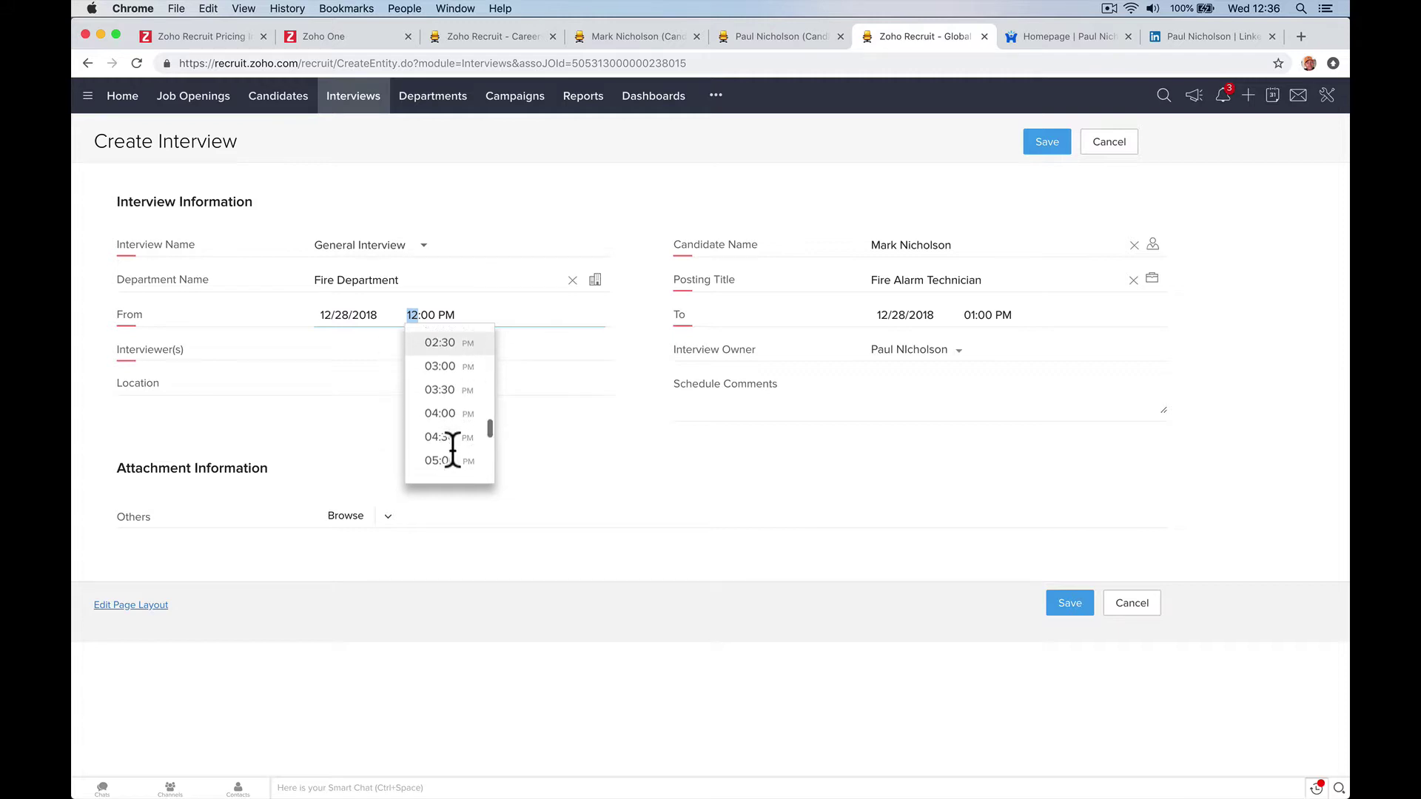
{"action": "scroll", "coordinate": [452, 451], "scroll_direction": "up", "scroll_amount": 8}
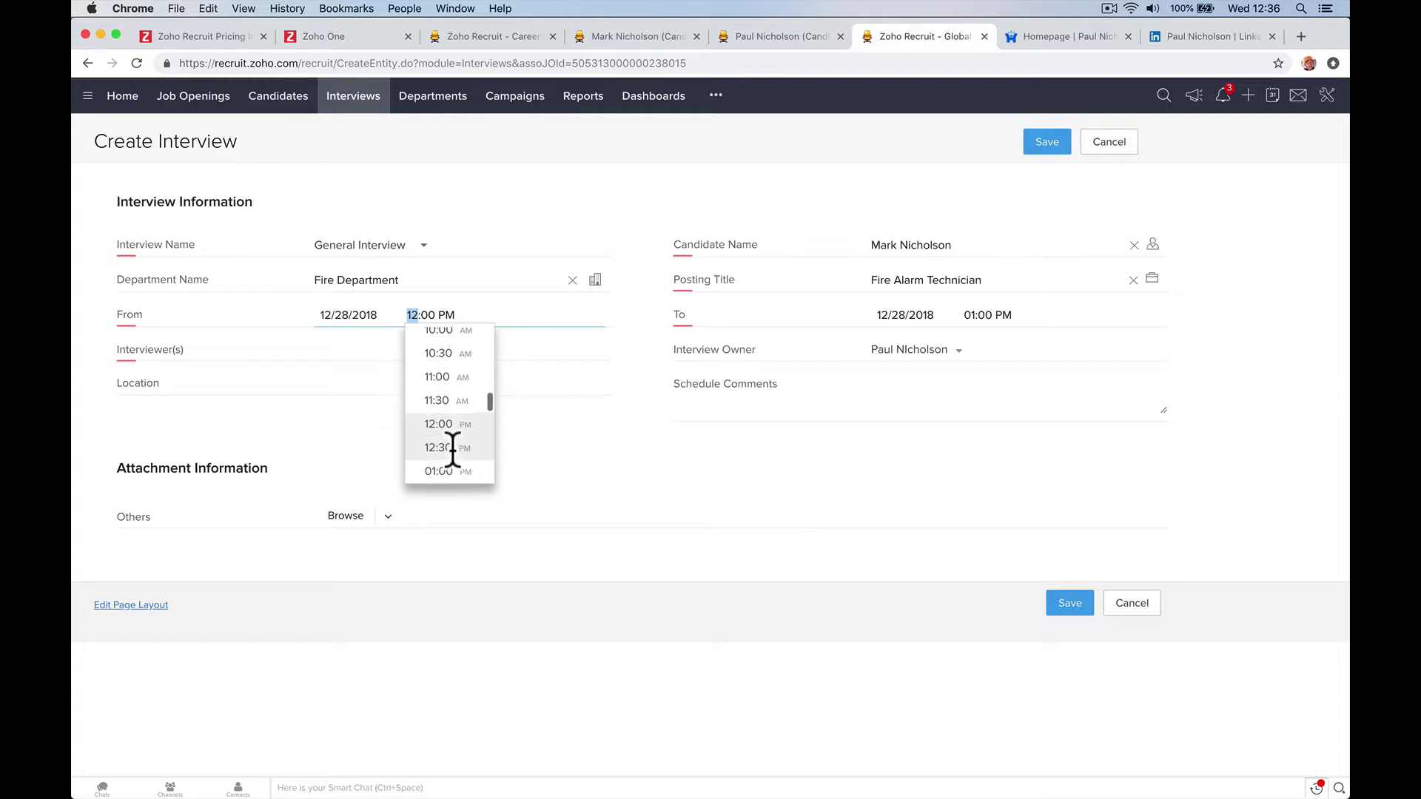
{"action": "left_click", "coordinate": [443, 420]}
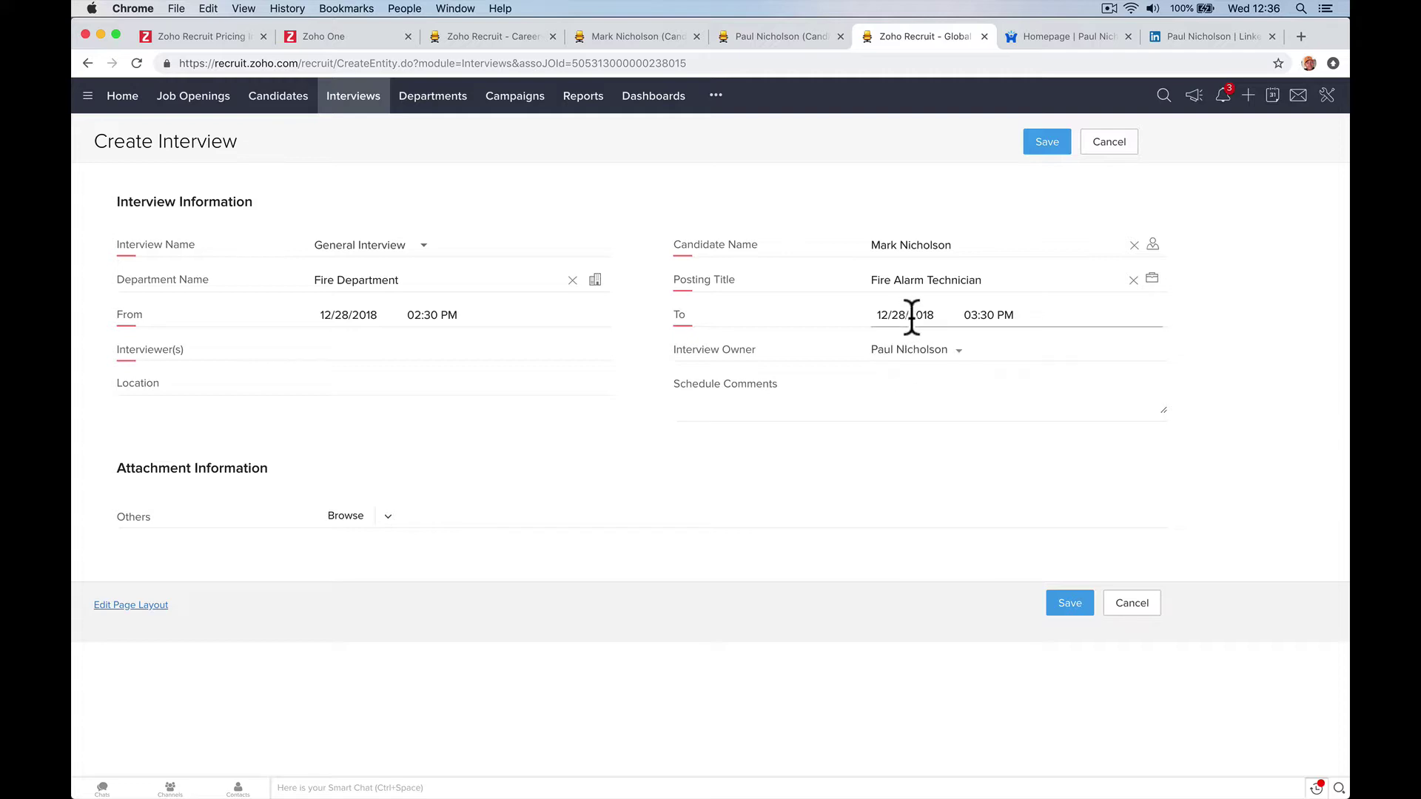
{"action": "left_click", "coordinate": [976, 317]}
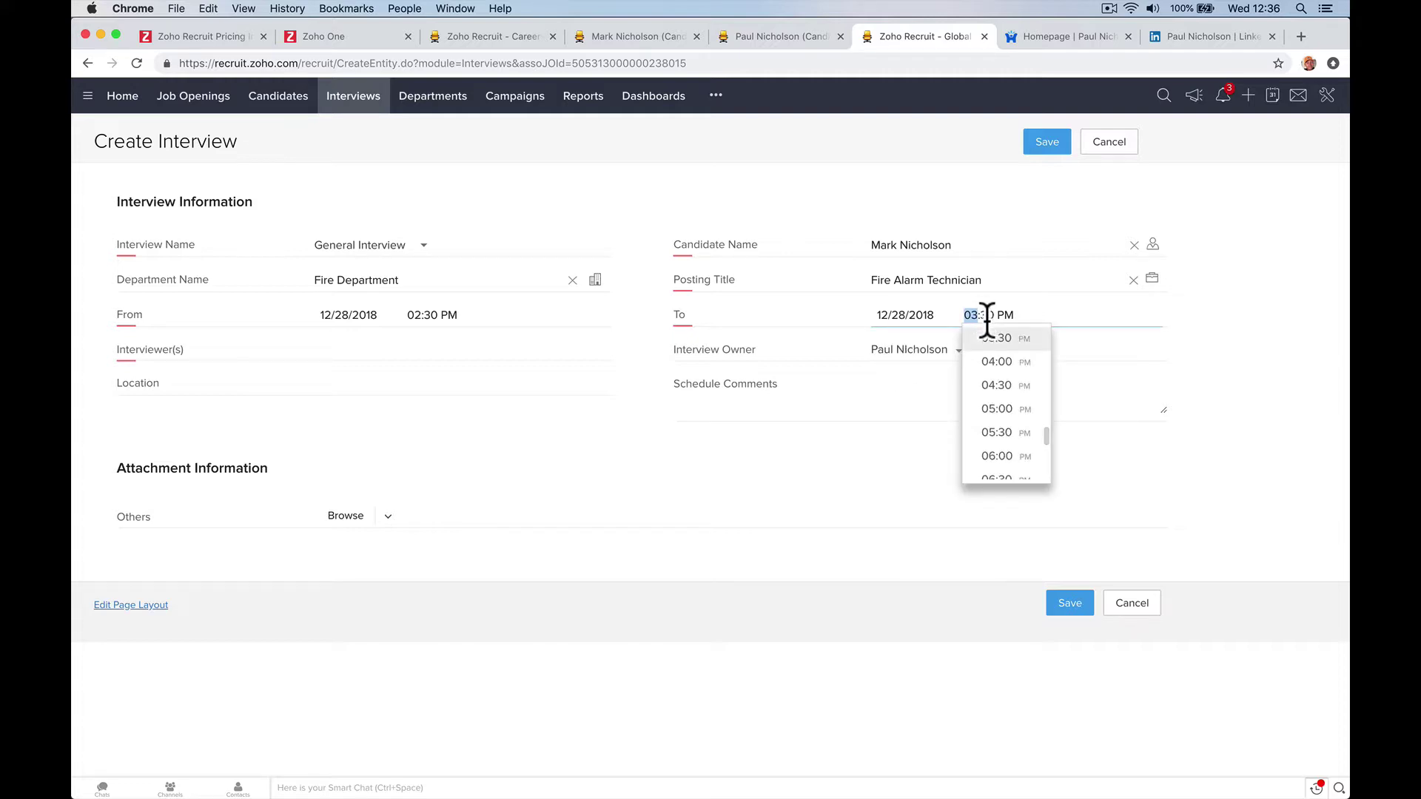
{"action": "left_click", "coordinate": [811, 439]}
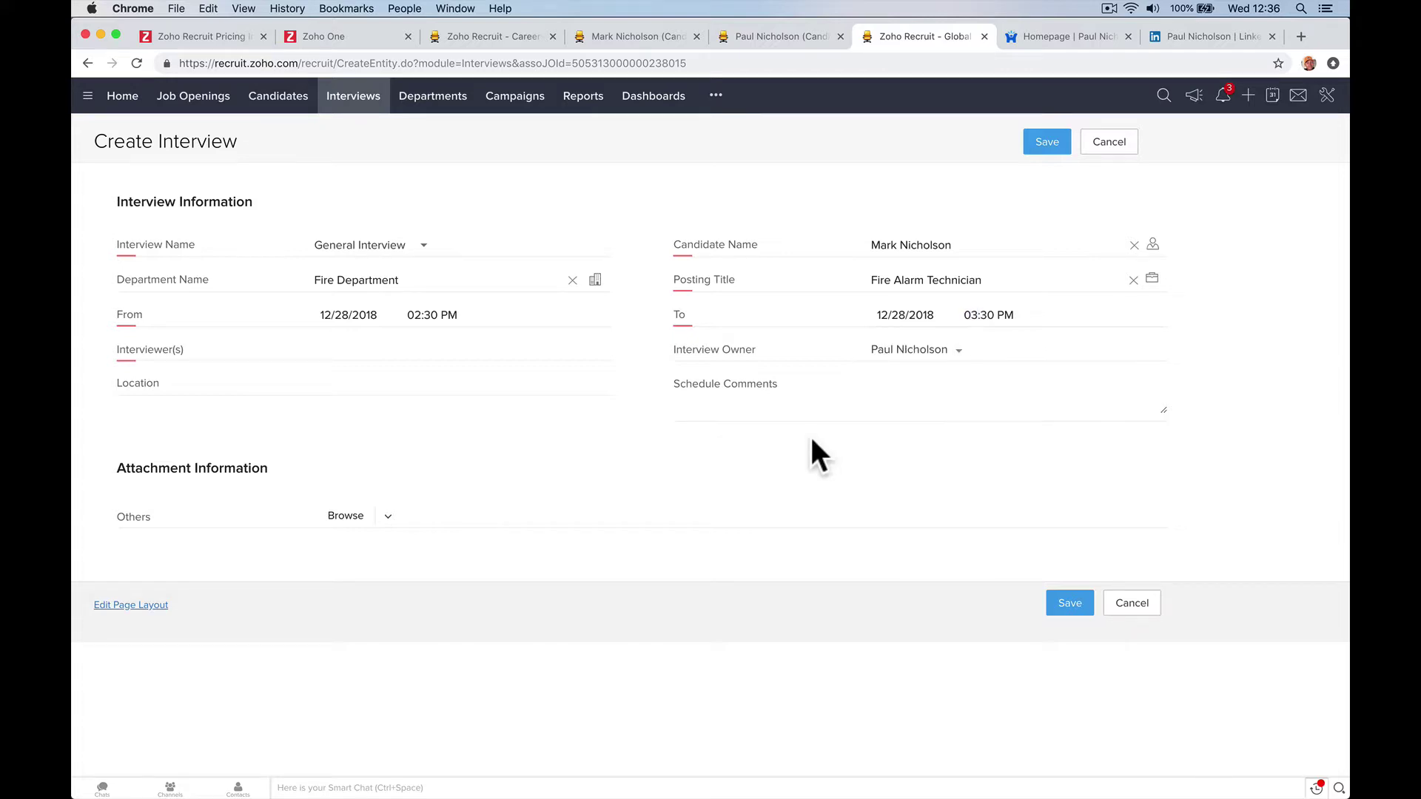
Add the HR user, the interview owner and the sales user as interviewers
{"action": "left_click", "coordinate": [405, 354]}
{"action": "left_click", "coordinate": [427, 437]}
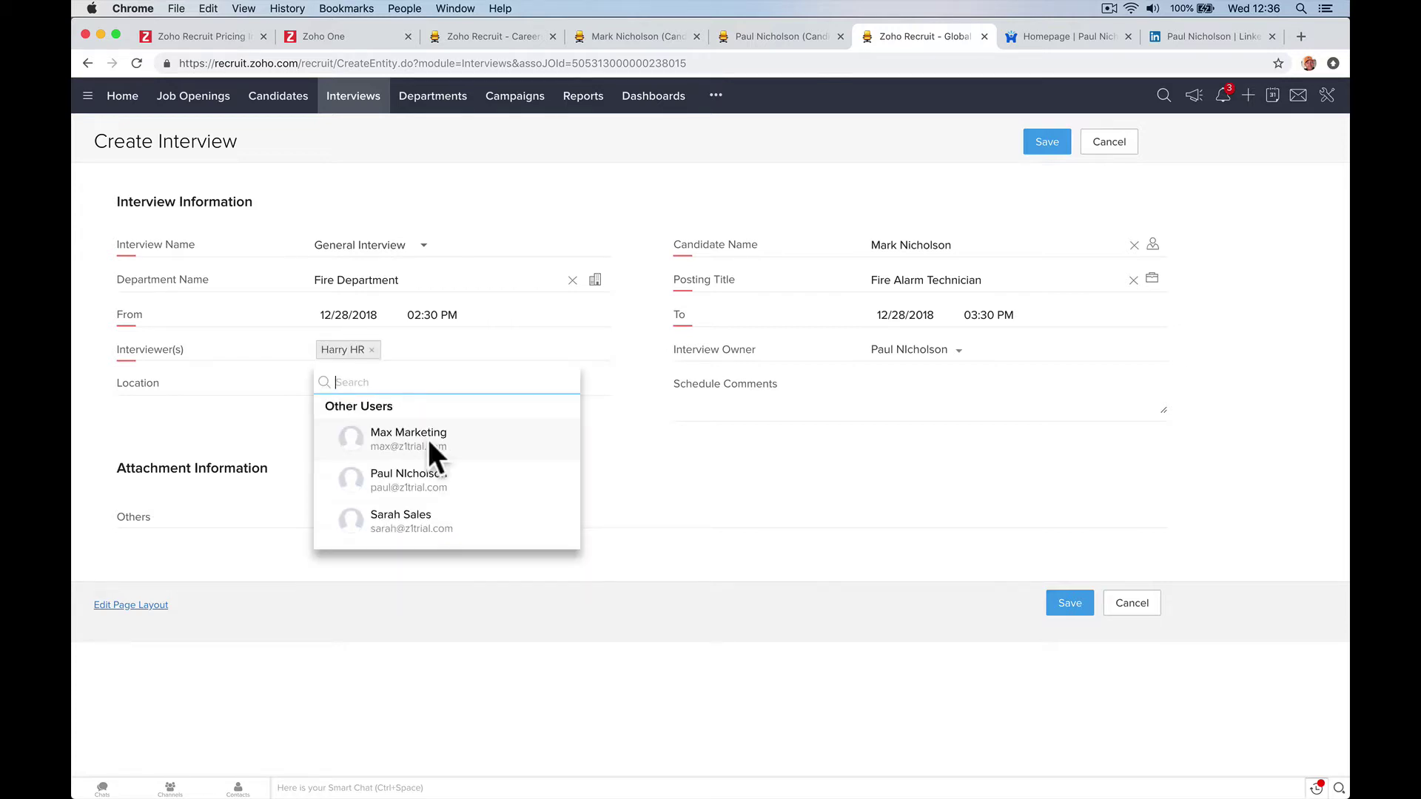
{"action": "left_click", "coordinate": [456, 477]}
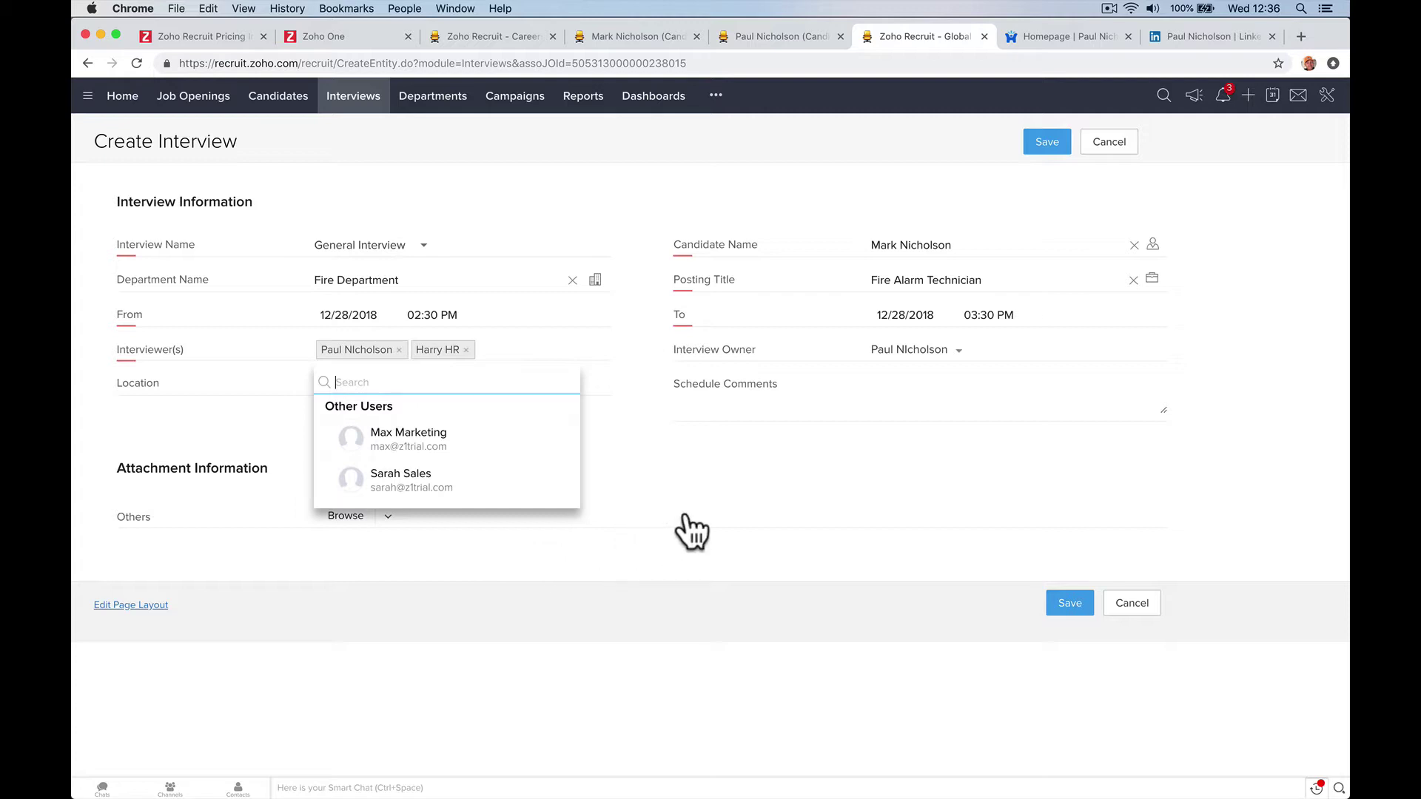
{"action": "left_click", "coordinate": [531, 491]}
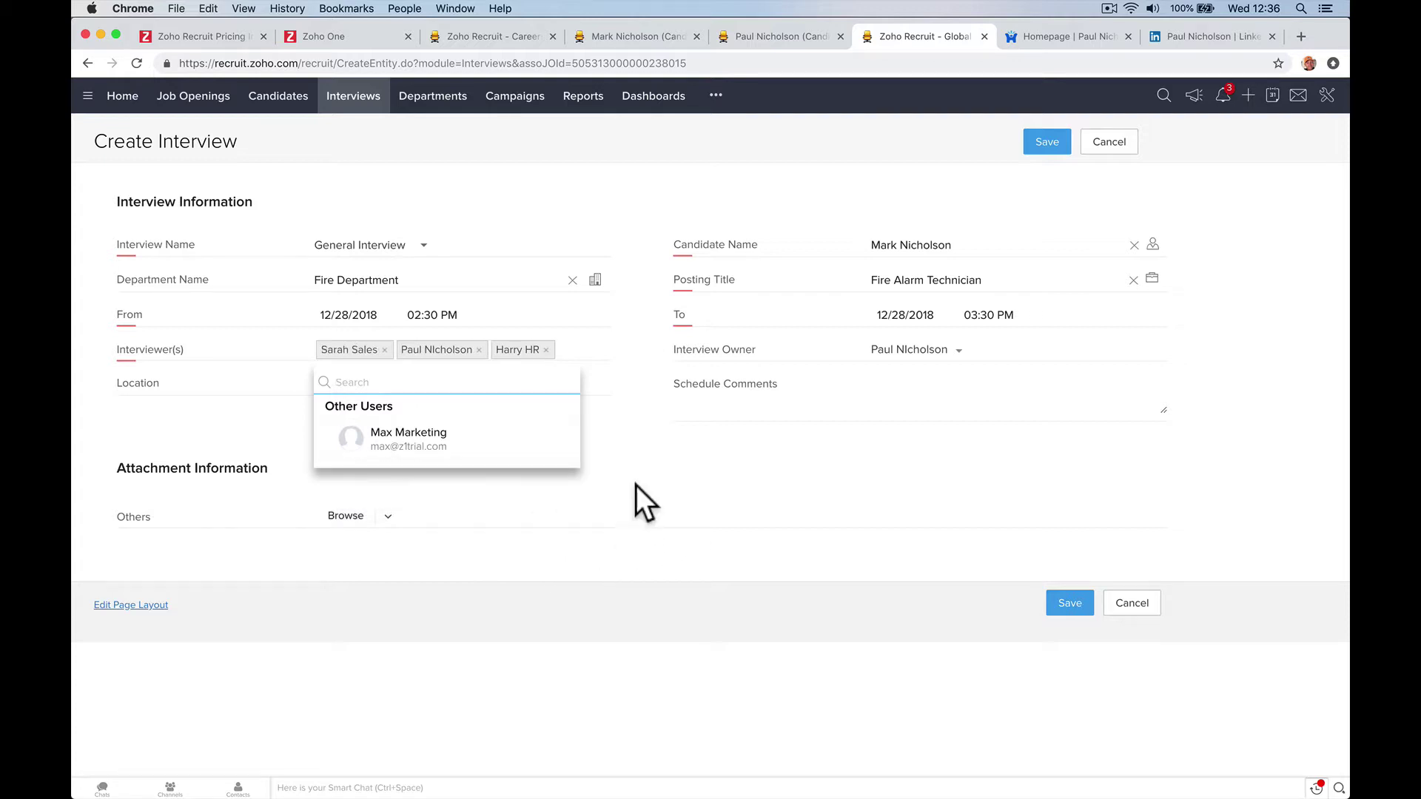
{"action": "left_click", "coordinate": [635, 484]}
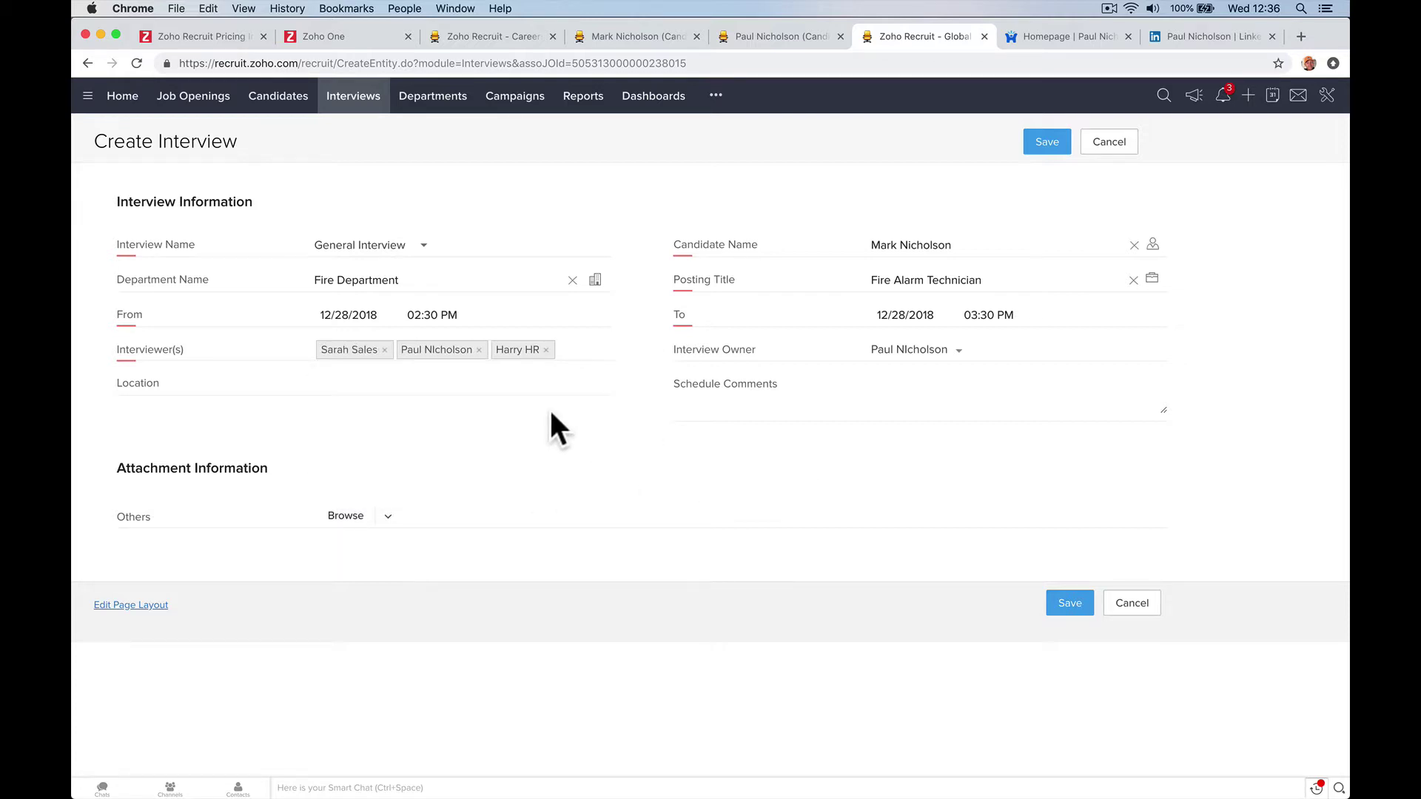
Set location to Conference Room, comment 'Good candidate should be fun.', and save the interview
{"action": "left_click", "coordinate": [476, 383]}
{"action": "type", "text": "Confrrence Room"}
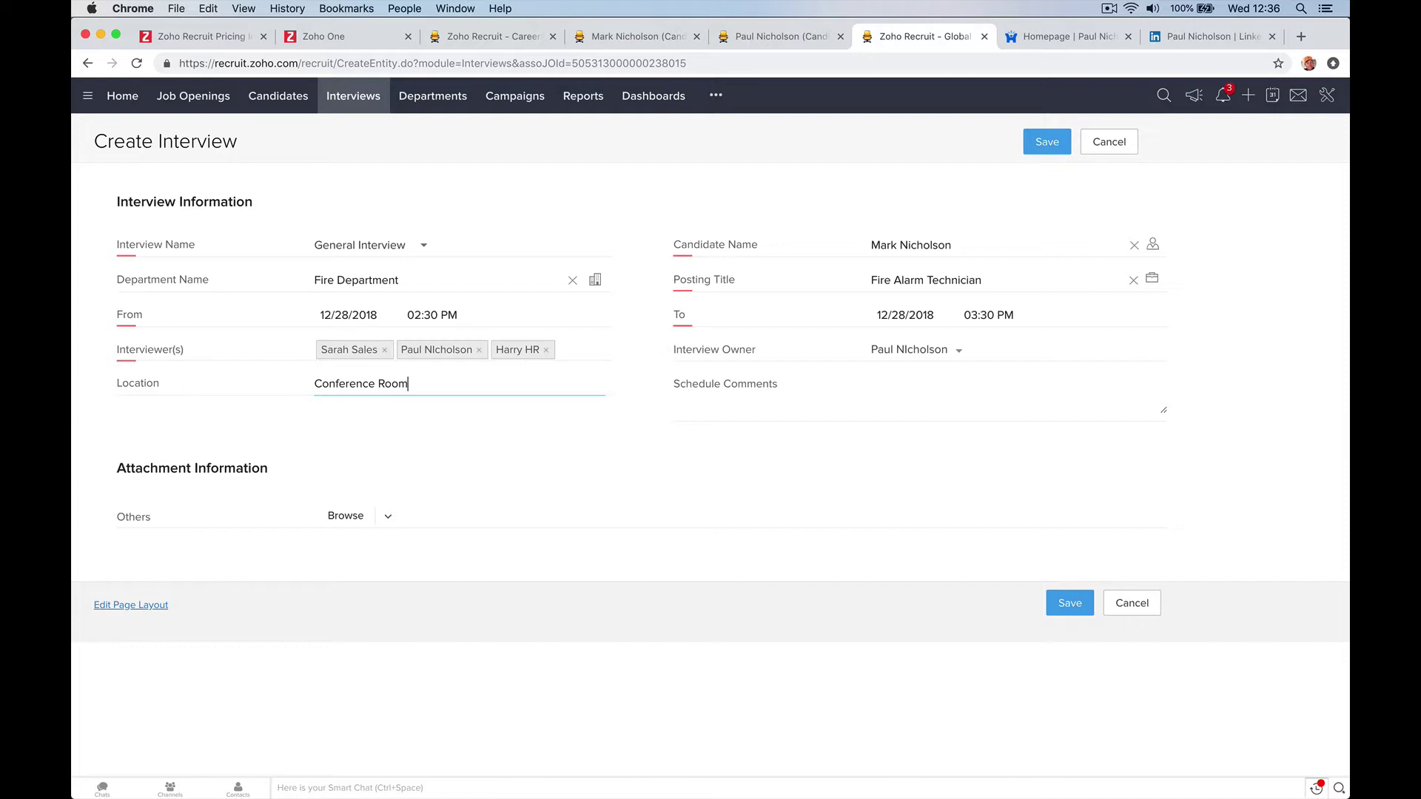
{"action": "key", "text": "Tab"}
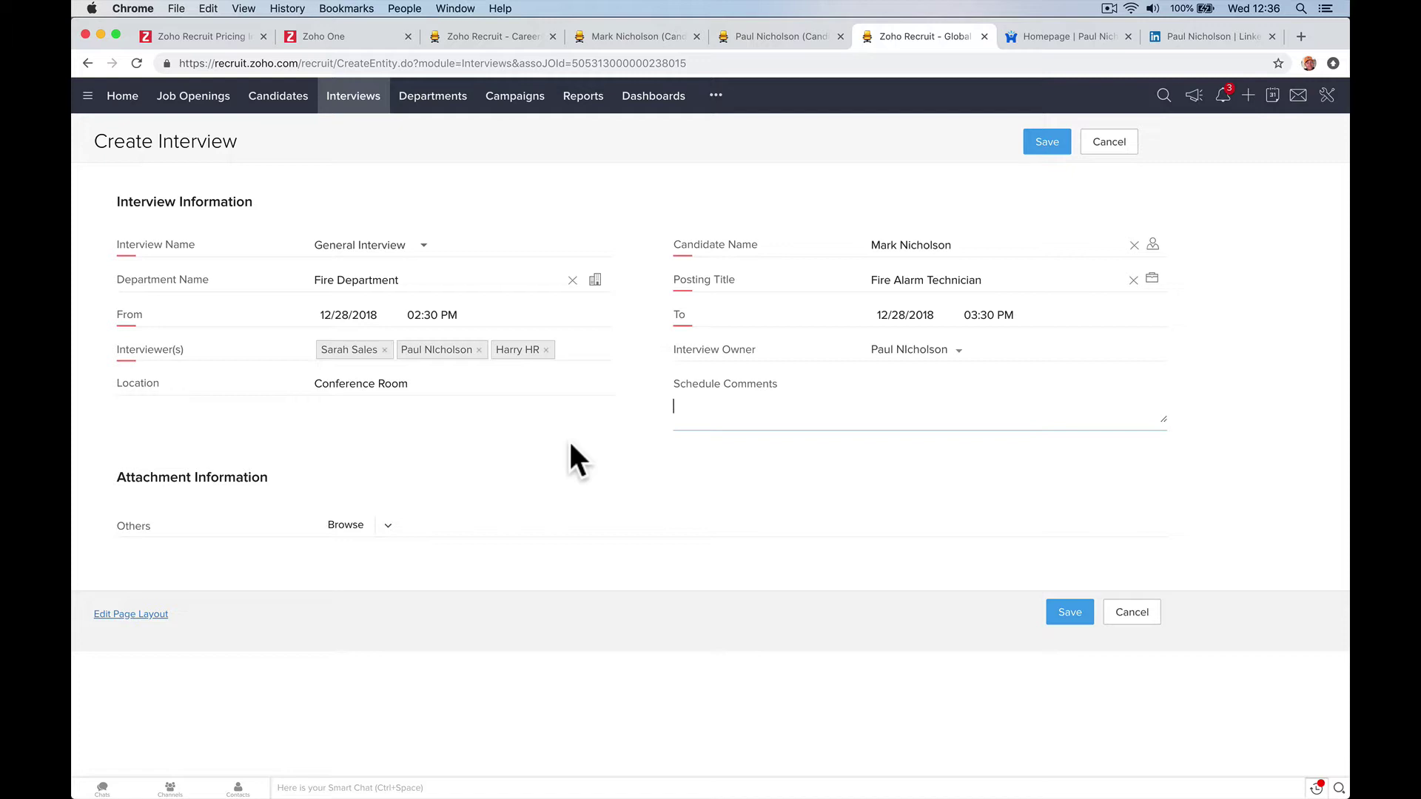
{"action": "type", "text": "Good candidate sh"}
{"action": "key", "text": "BackSpace"}
{"action": "key", "text": "BackSpace"}
{"action": "type", "text": "should be fun."}
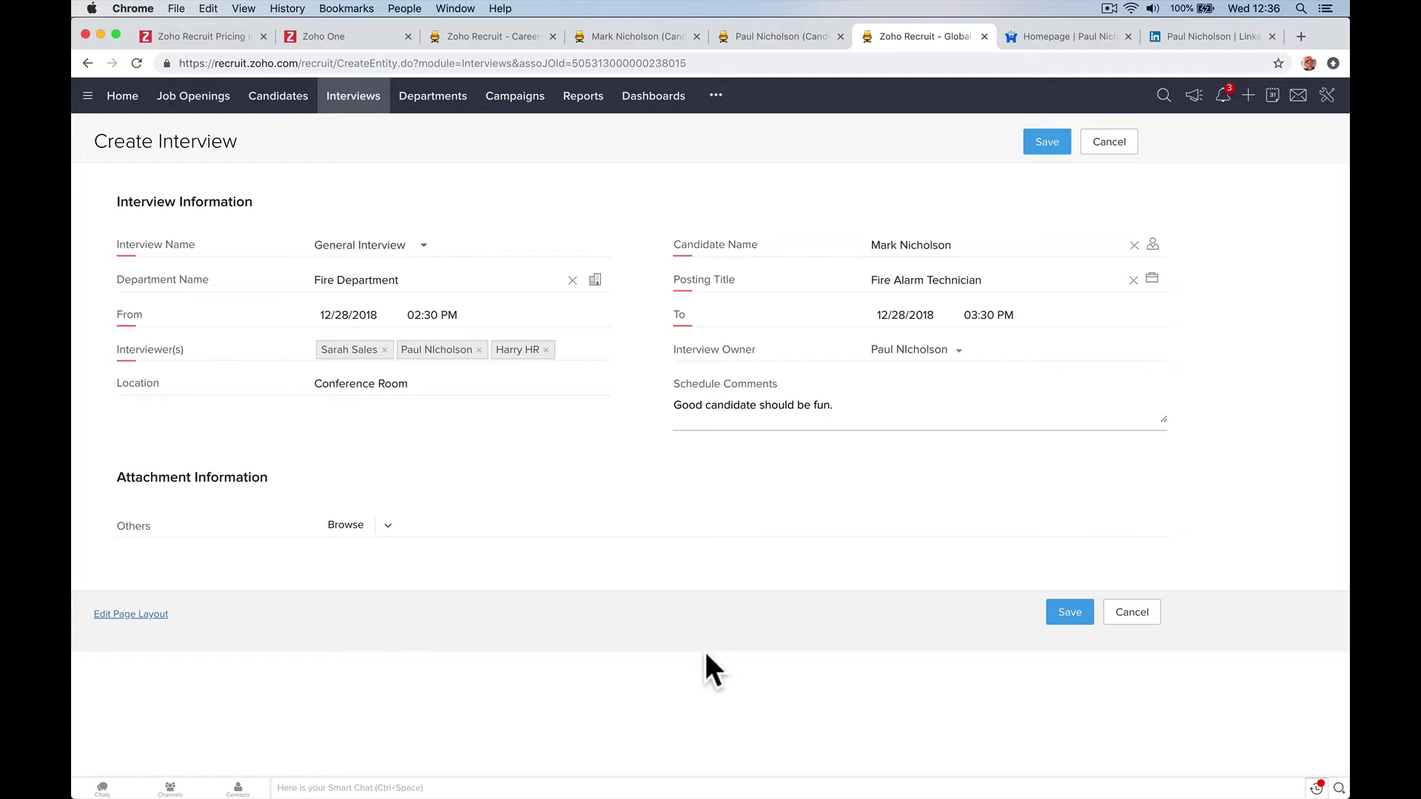
{"action": "left_click", "coordinate": [1067, 617]}
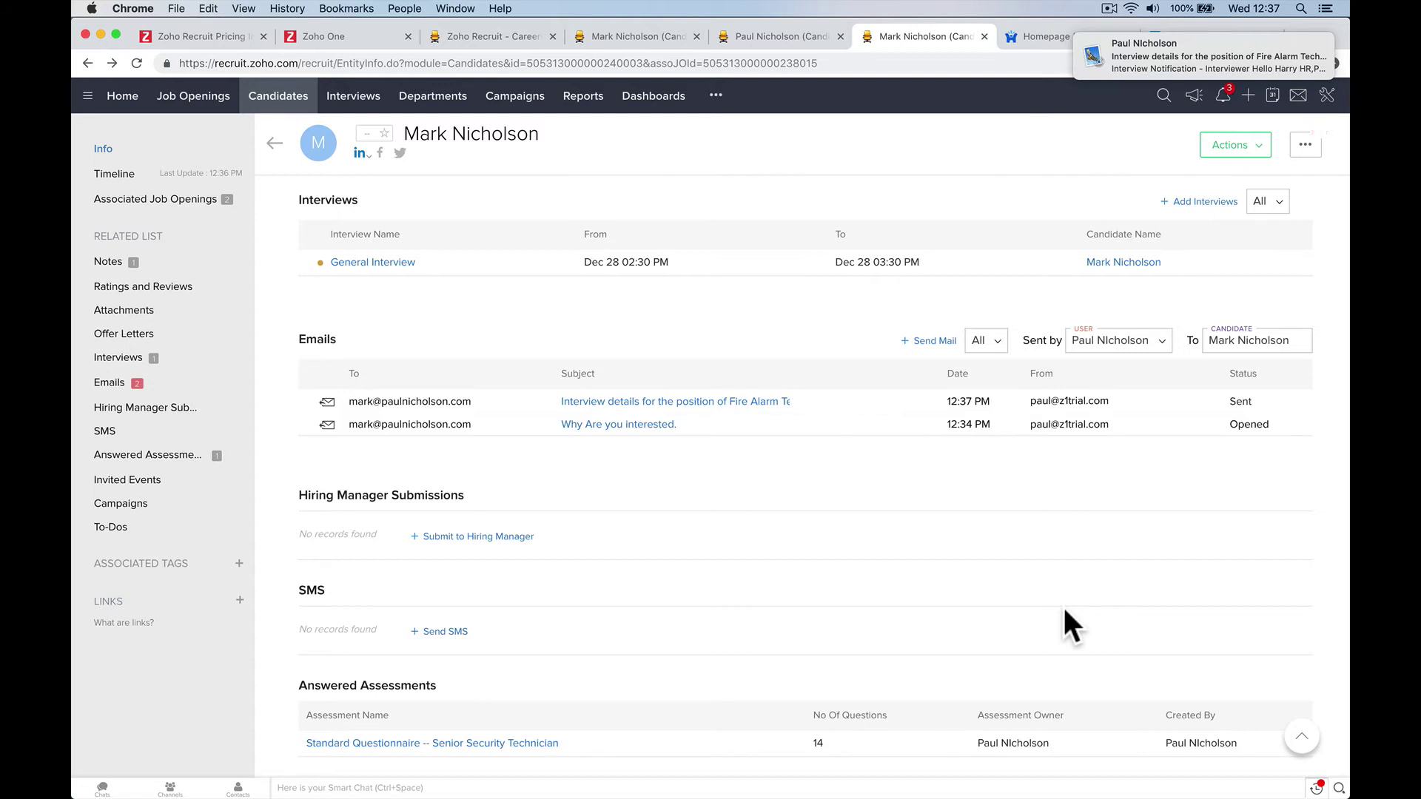
Switch from Zoho Recruit to Apple Mail via the Dock
{"action": "mouse_move", "coordinate": [643, 795]}
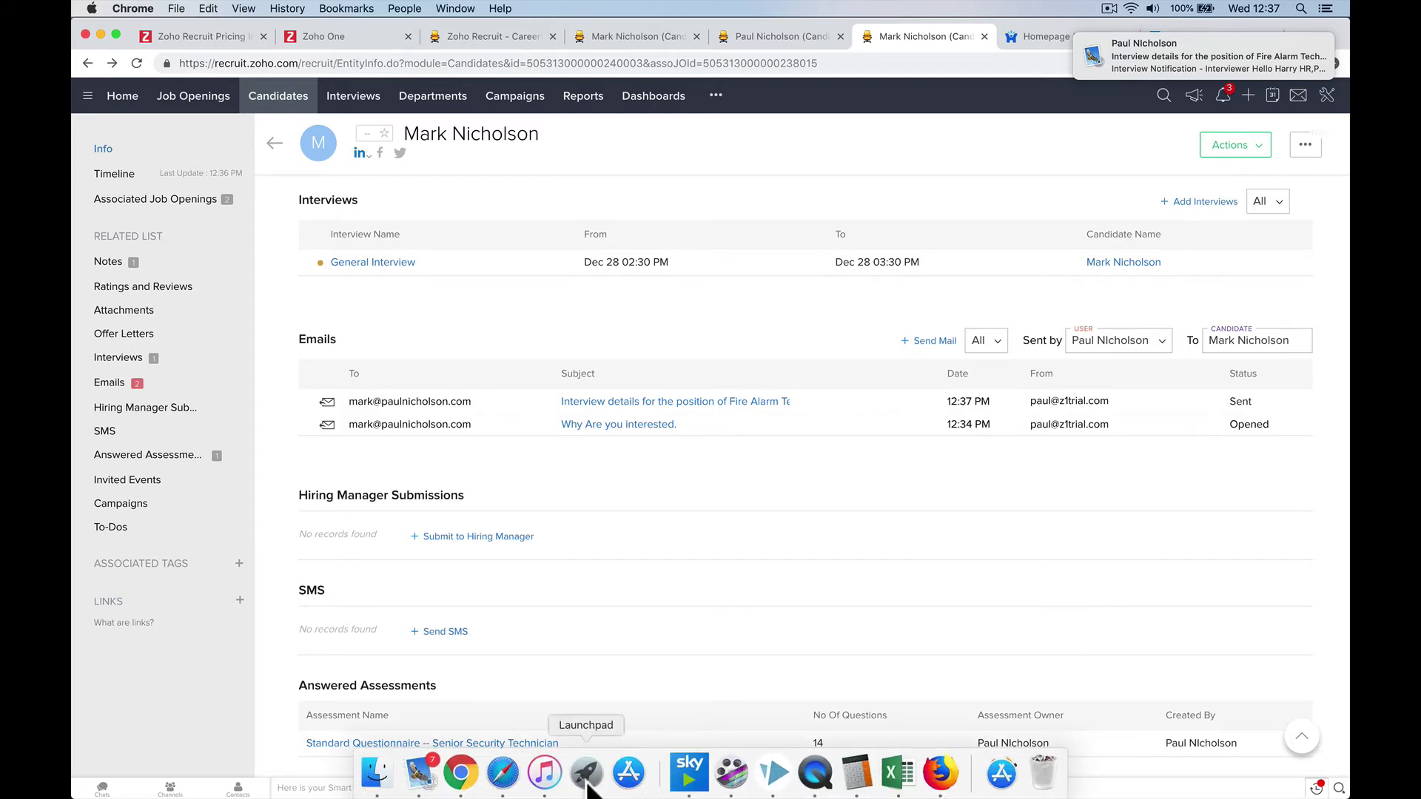
{"action": "left_click", "coordinate": [419, 772]}
Read the newest Interview details email, then the owner's Fire Alarm Technician interview email
{"action": "left_click", "coordinate": [295, 124]}
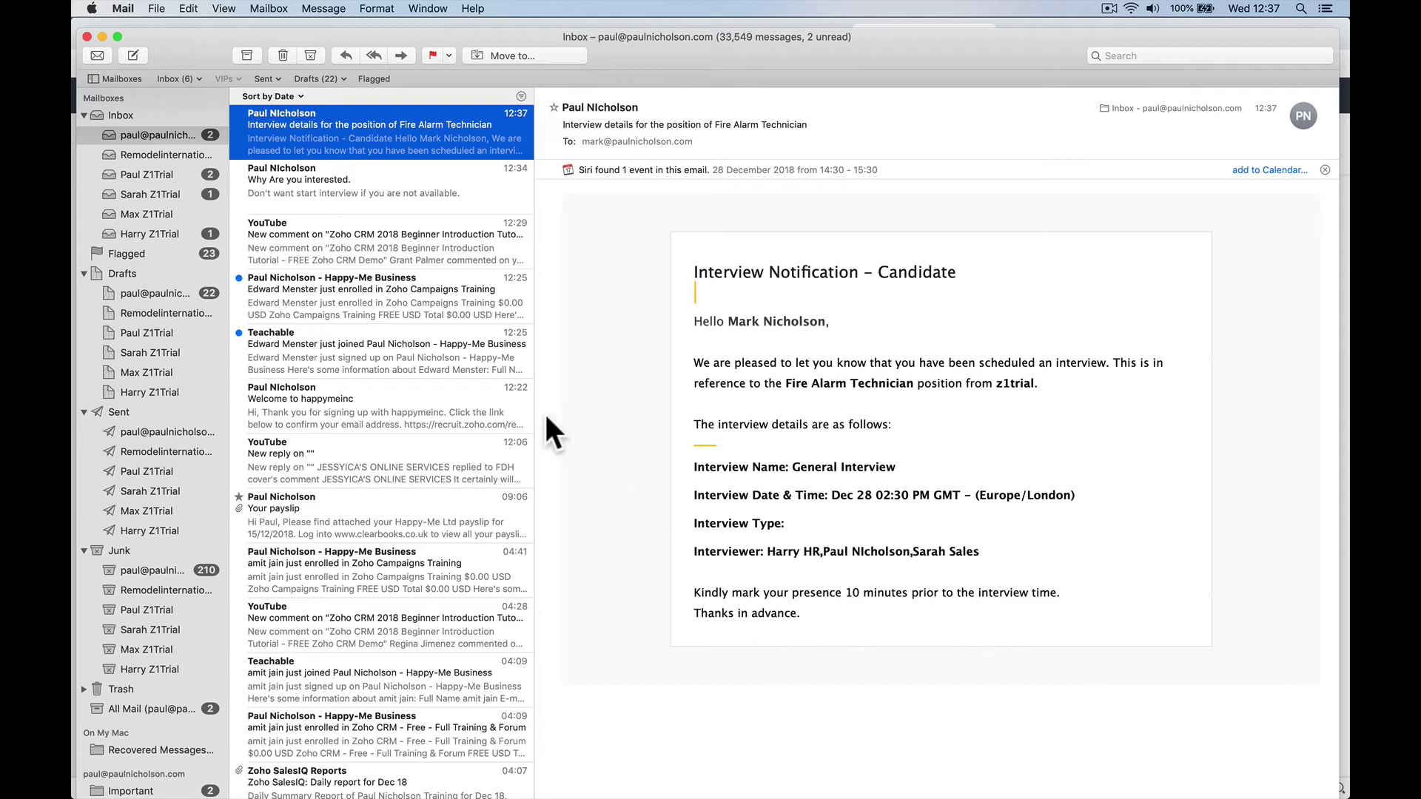
{"action": "left_click", "coordinate": [145, 176]}
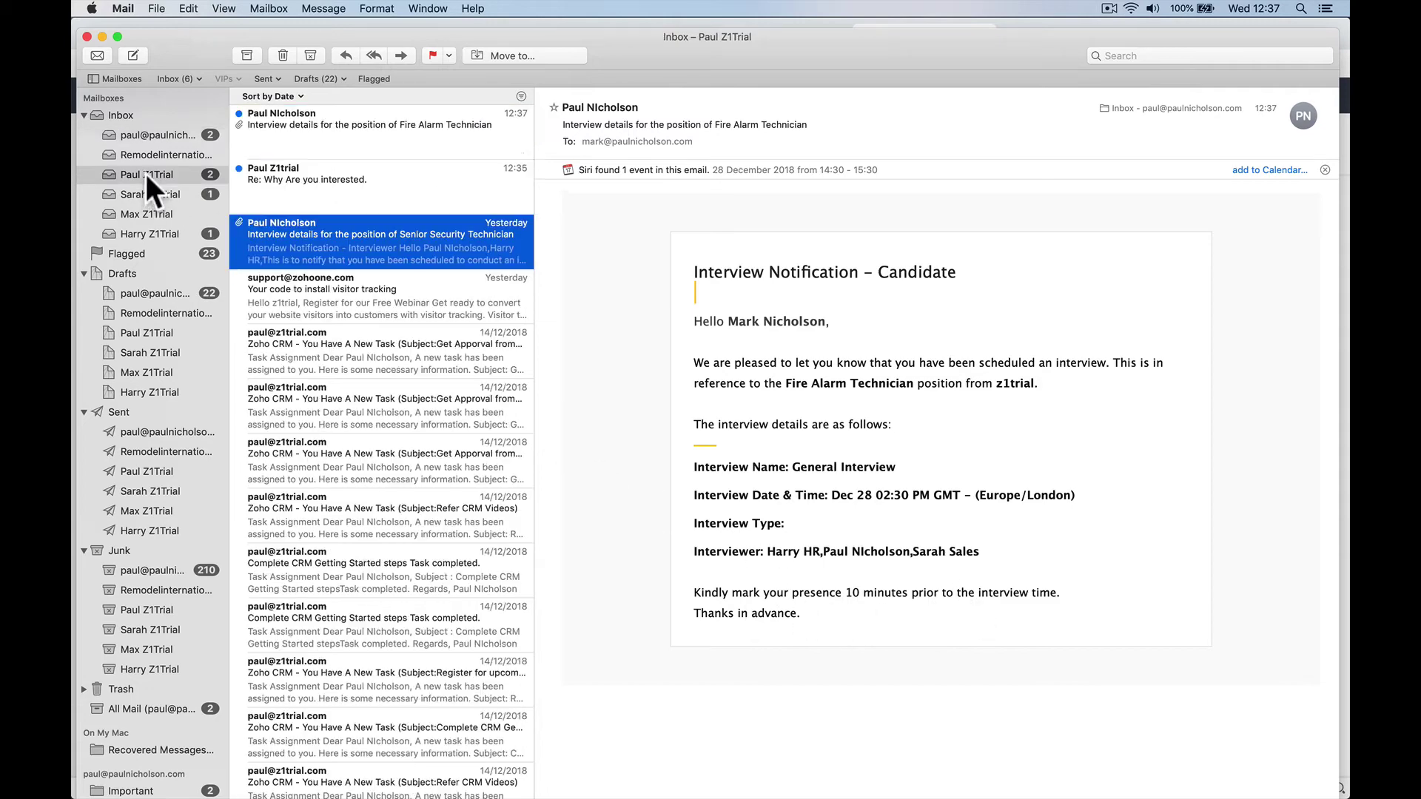
{"action": "left_click", "coordinate": [335, 135]}
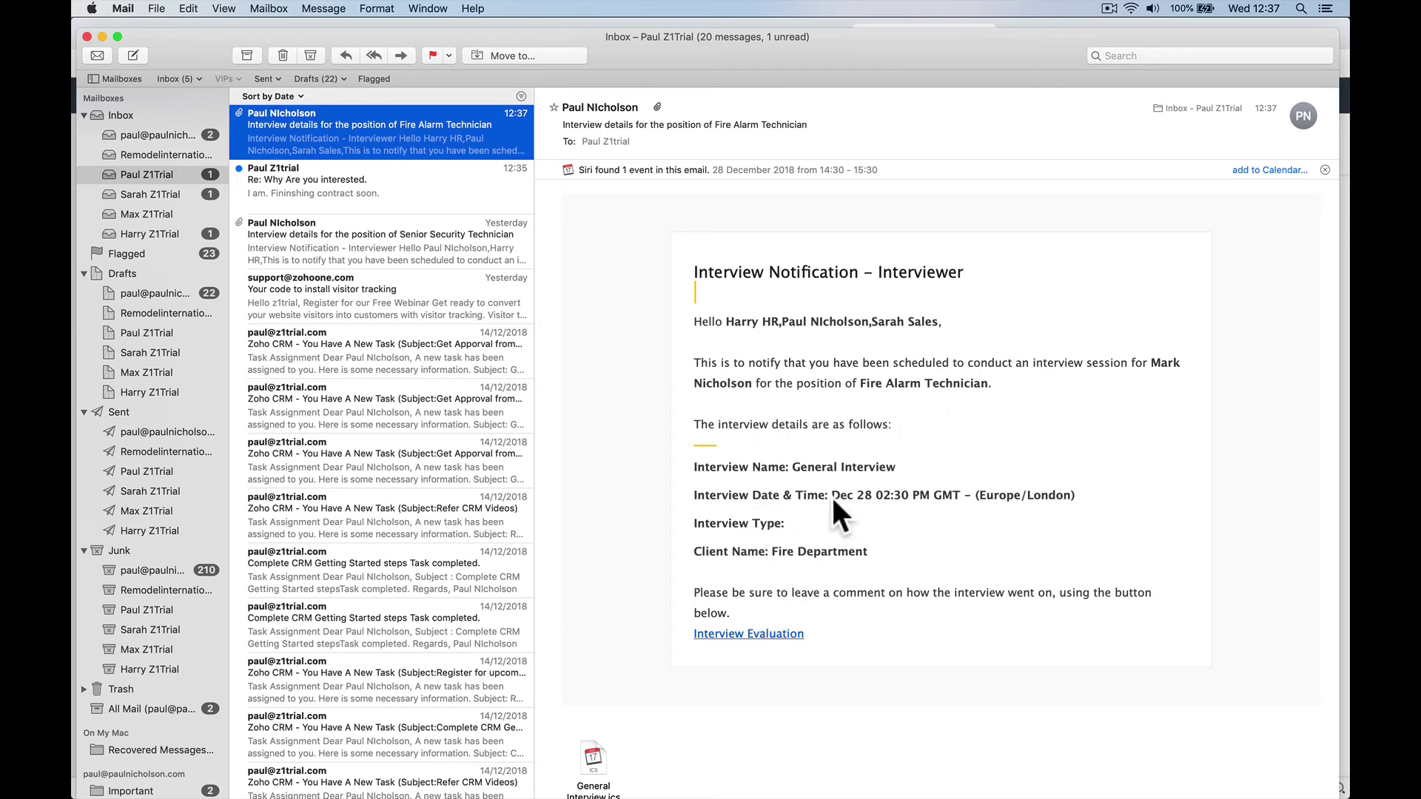
Read the interview notification in the sales and HR interviewers' mailboxes
{"action": "left_click", "coordinate": [183, 194]}
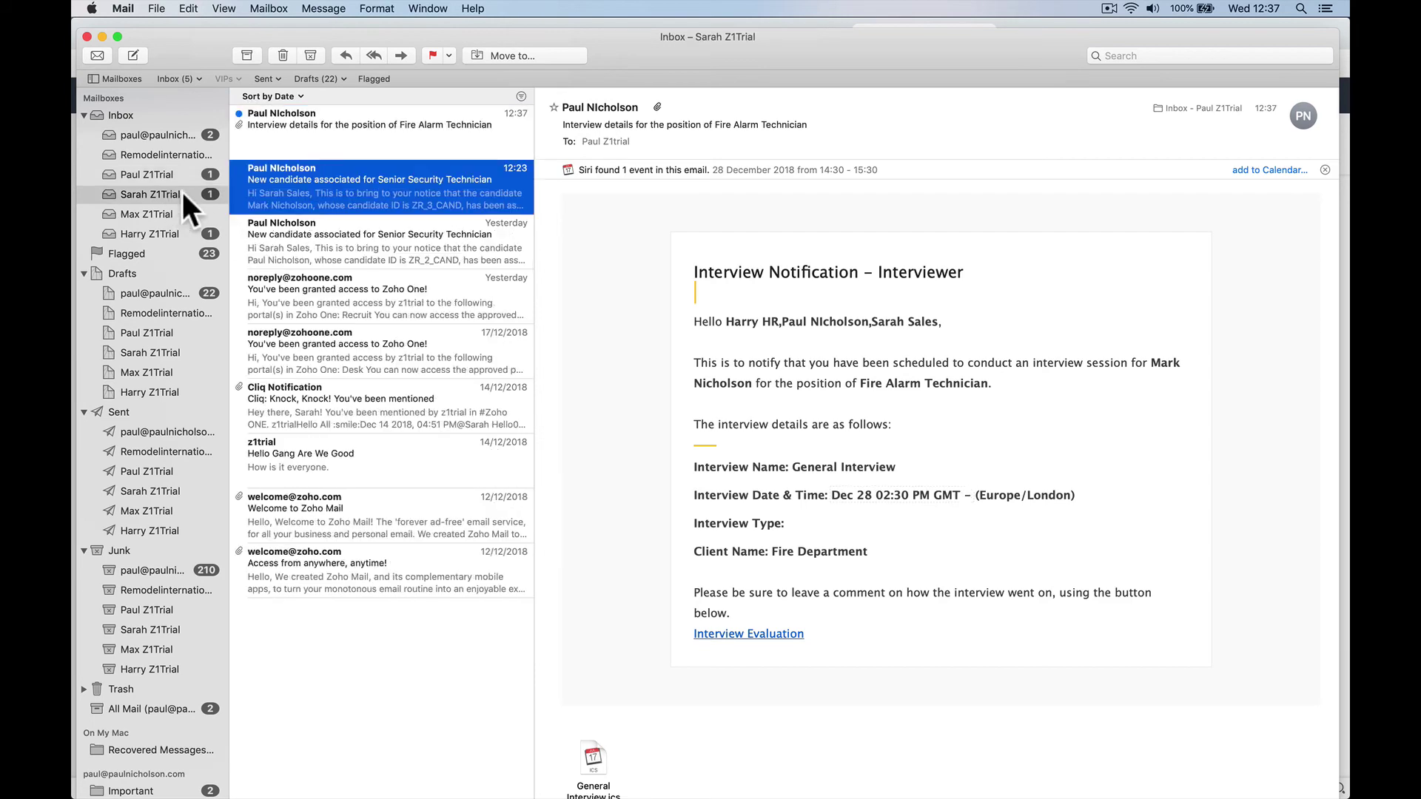
{"action": "left_click", "coordinate": [332, 145]}
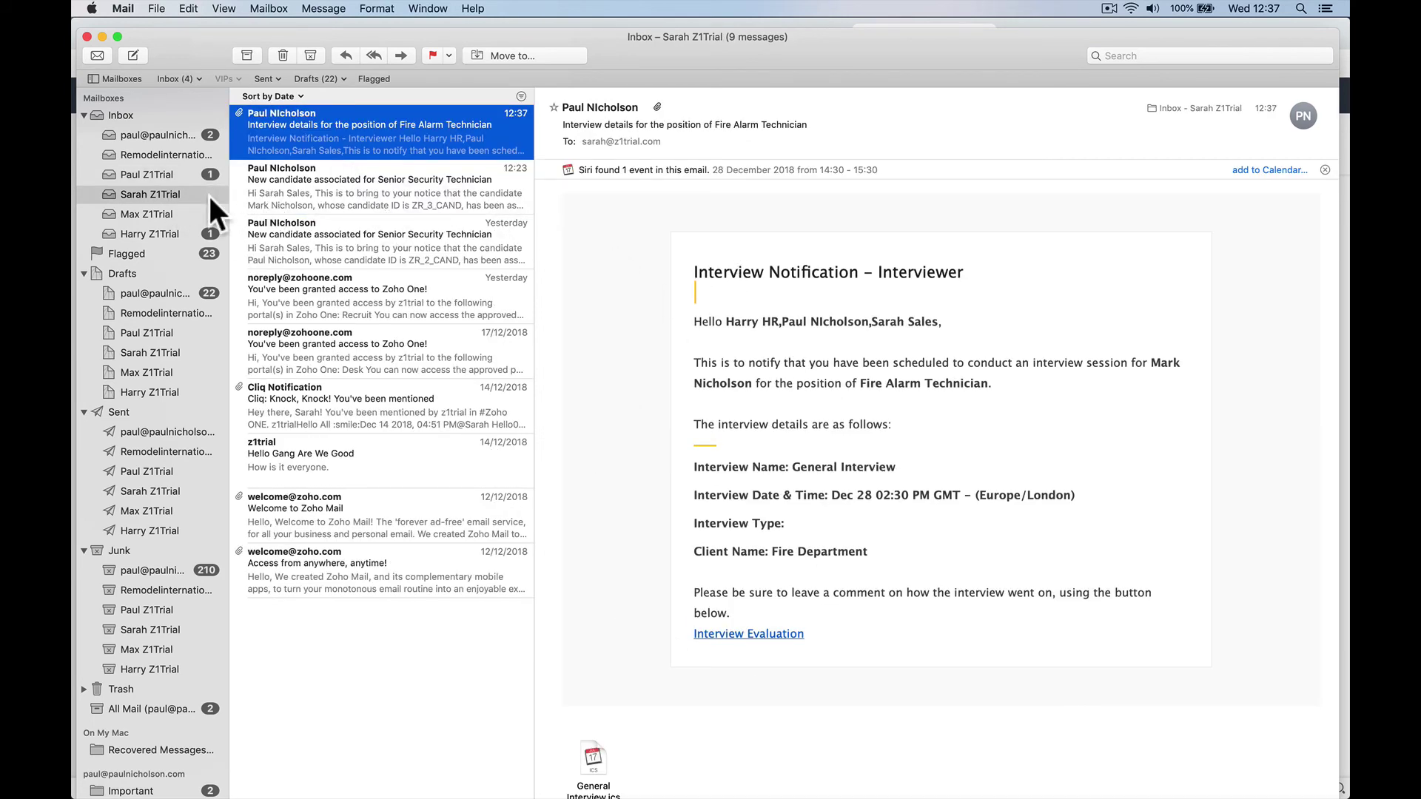
{"action": "left_click", "coordinate": [161, 231]}
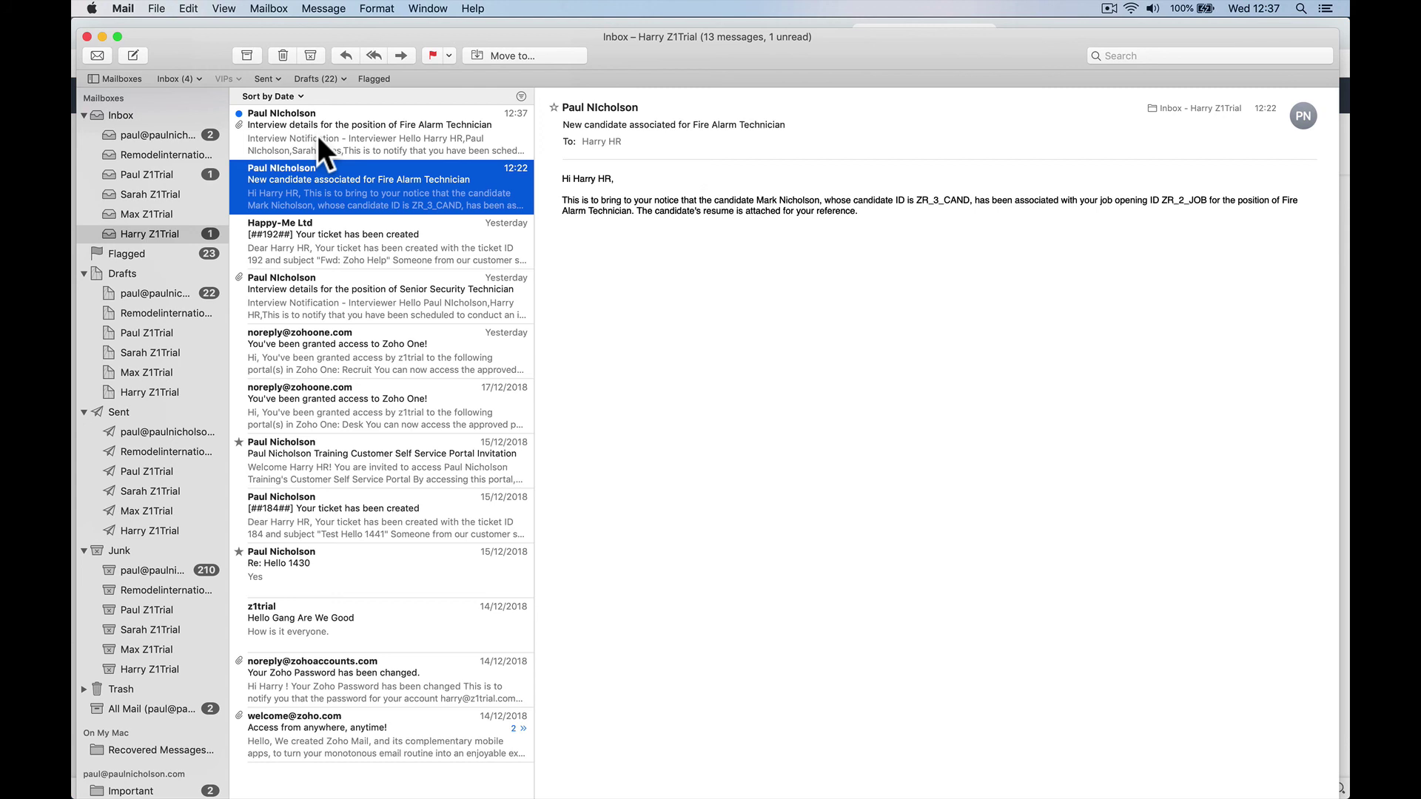
{"action": "left_click", "coordinate": [318, 137]}
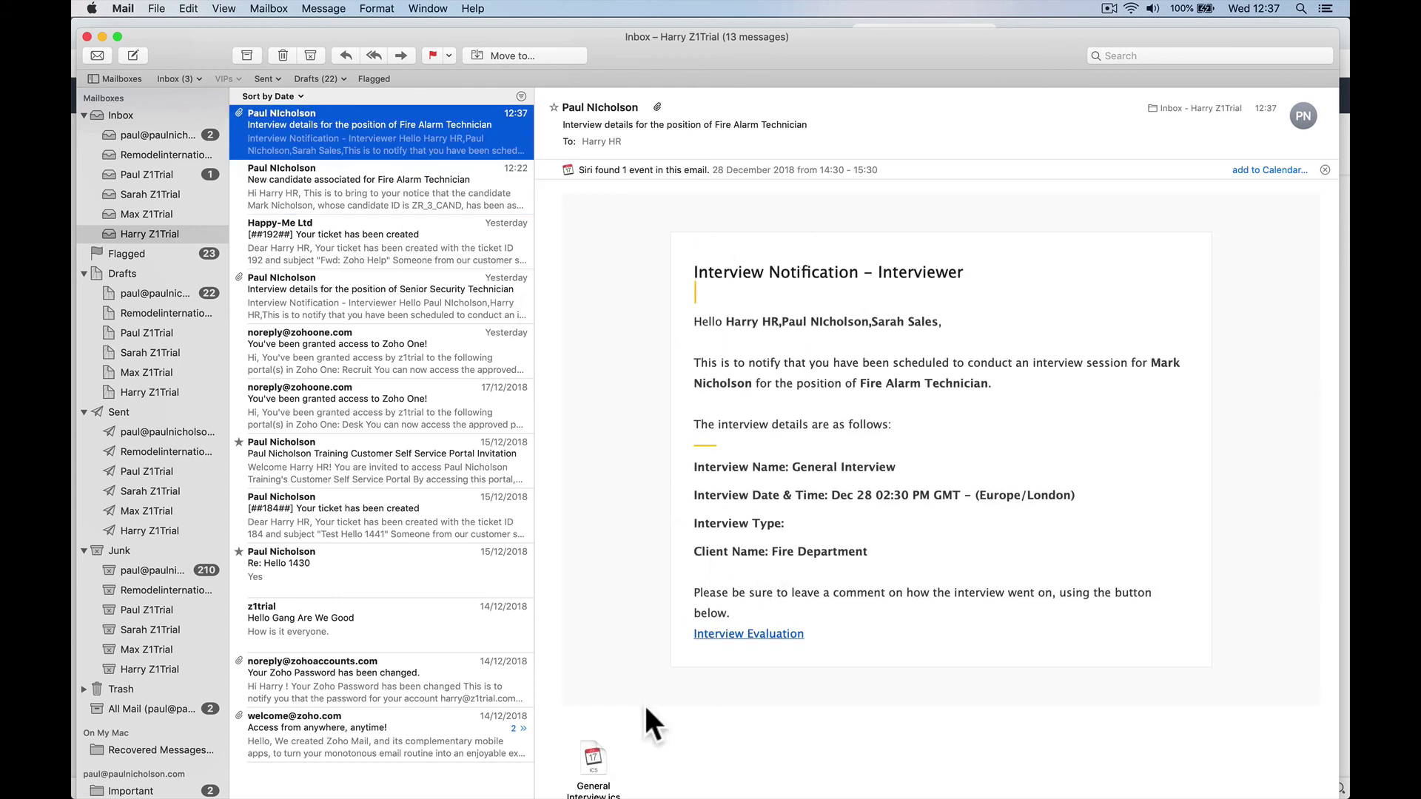
{"action": "scroll", "coordinate": [645, 709], "scroll_direction": "down", "scroll_amount": 2}
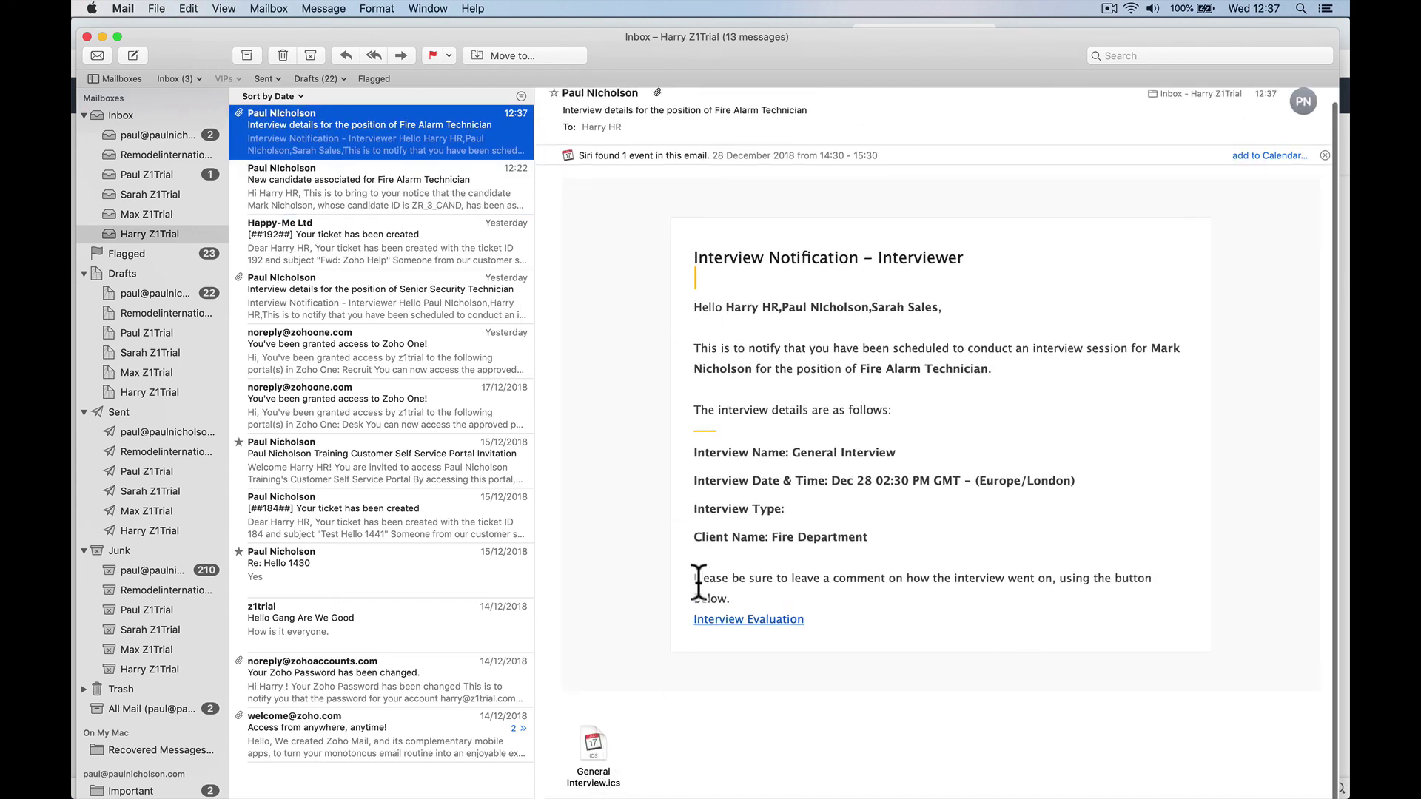